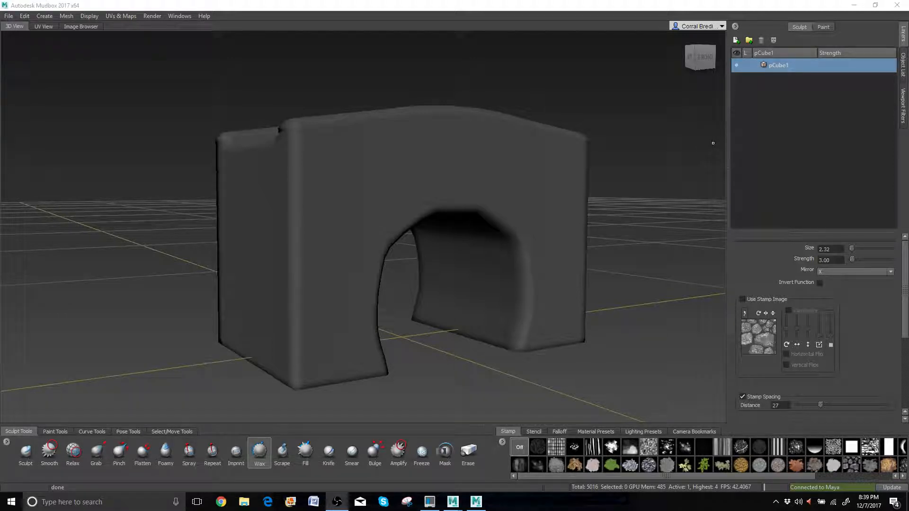
- Turn on the wireframe display for the bridge model and view it from a slight angle
{"action": "left_click_drag", "start_coordinate": [404, 280], "coordinate": [426, 294], "text": "alt"}
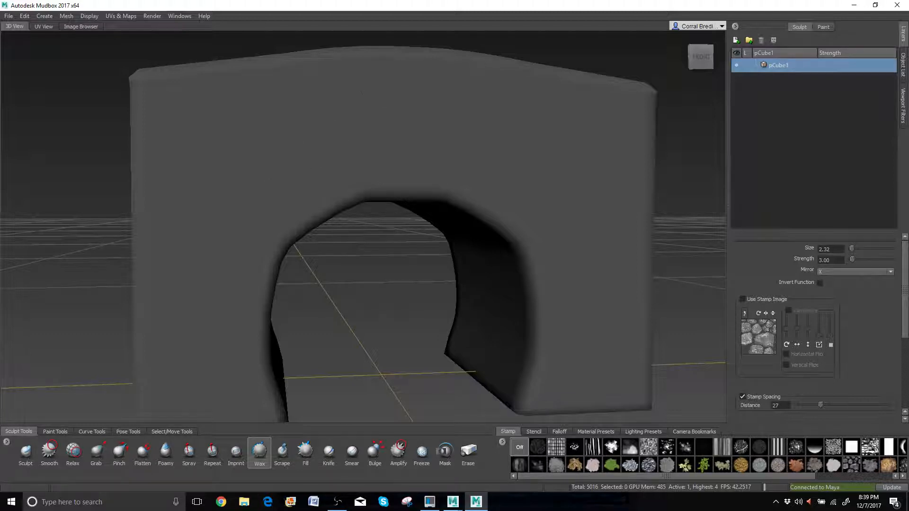
{"action": "left_click_drag", "start_coordinate": [260, 155], "coordinate": [276, 79], "text": "alt"}
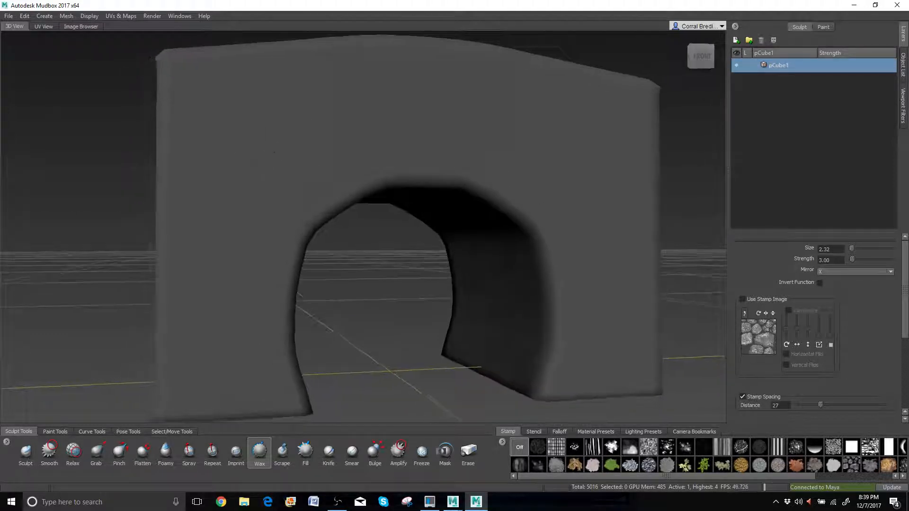
{"action": "left_click", "coordinate": [67, 16]}
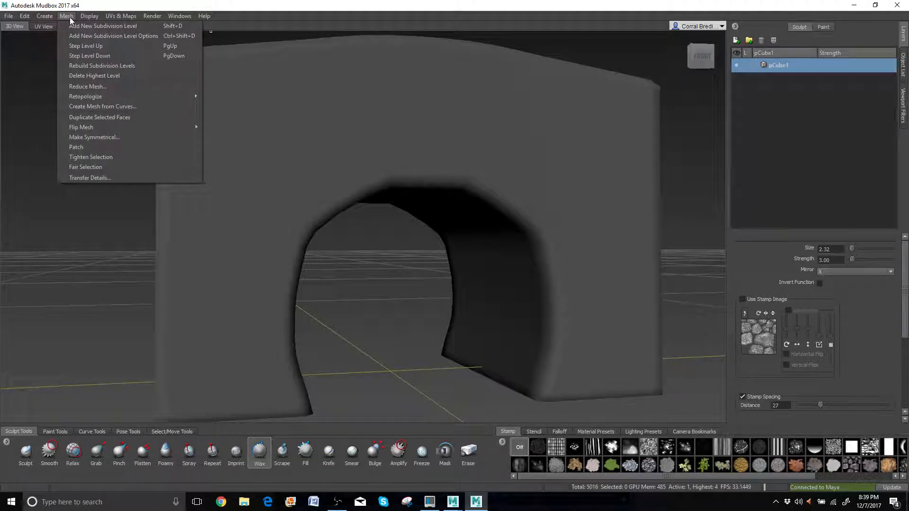
{"action": "left_click", "coordinate": [66, 15]}
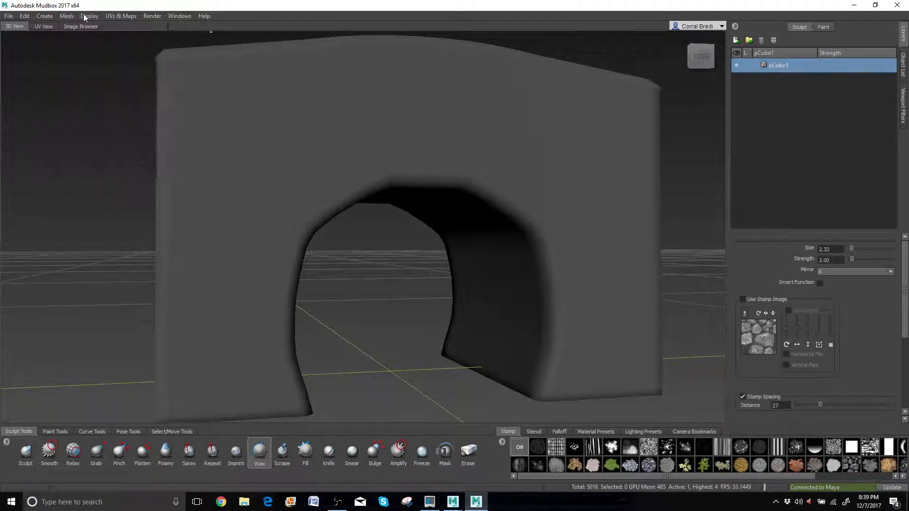
{"action": "left_click", "coordinate": [89, 16]}
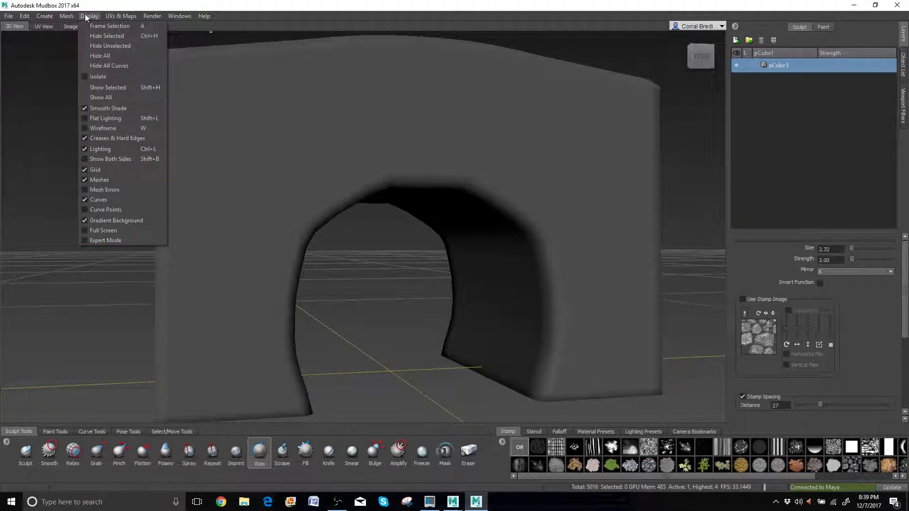
{"action": "left_click", "coordinate": [107, 129]}
{"action": "left_click_drag", "start_coordinate": [293, 232], "coordinate": [412, 230], "text": "alt"}
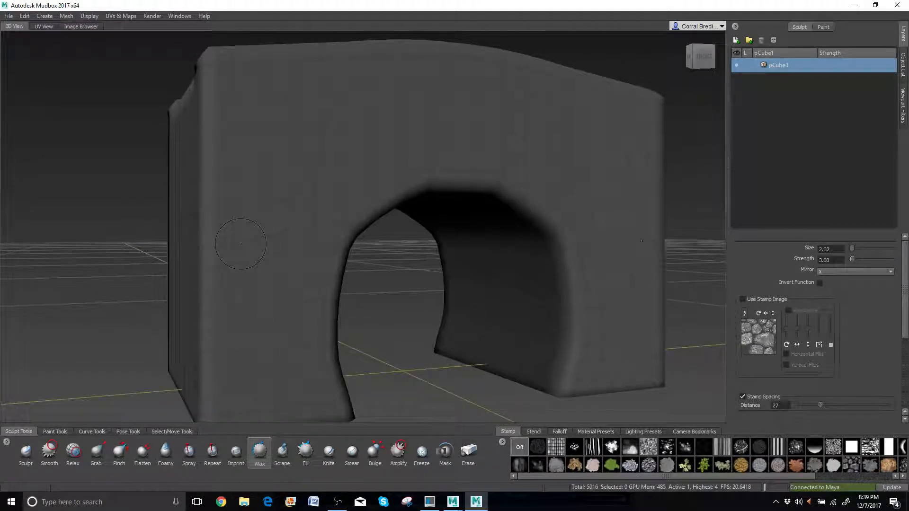
{"action": "left_click", "coordinate": [71, 18]}
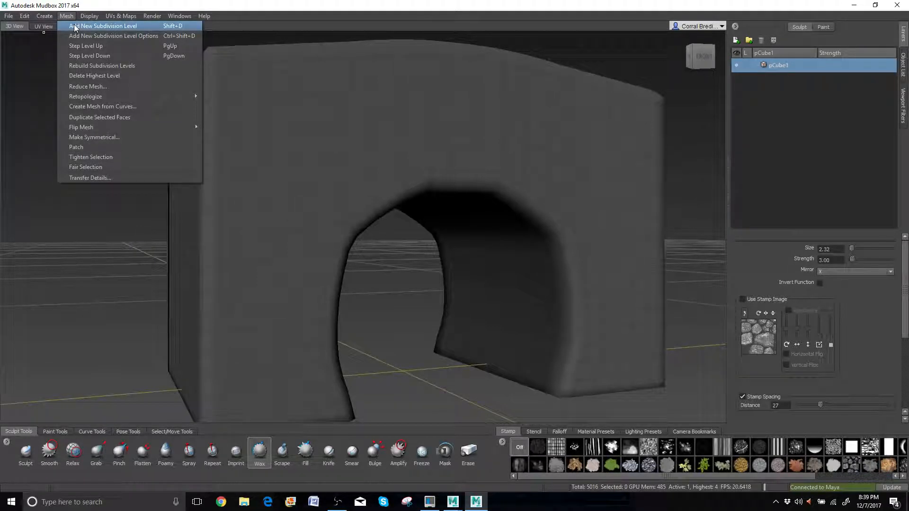
{"action": "left_click", "coordinate": [74, 26]}
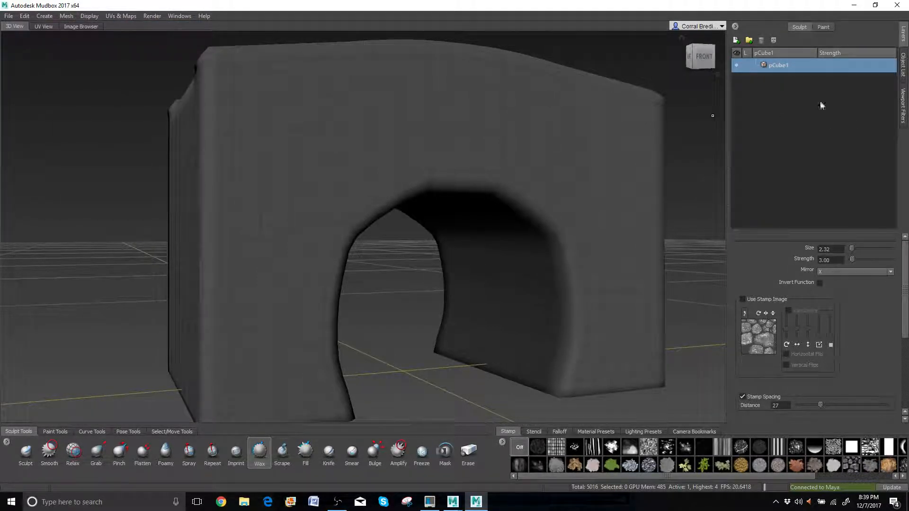
{"action": "right_click", "coordinate": [782, 67]}
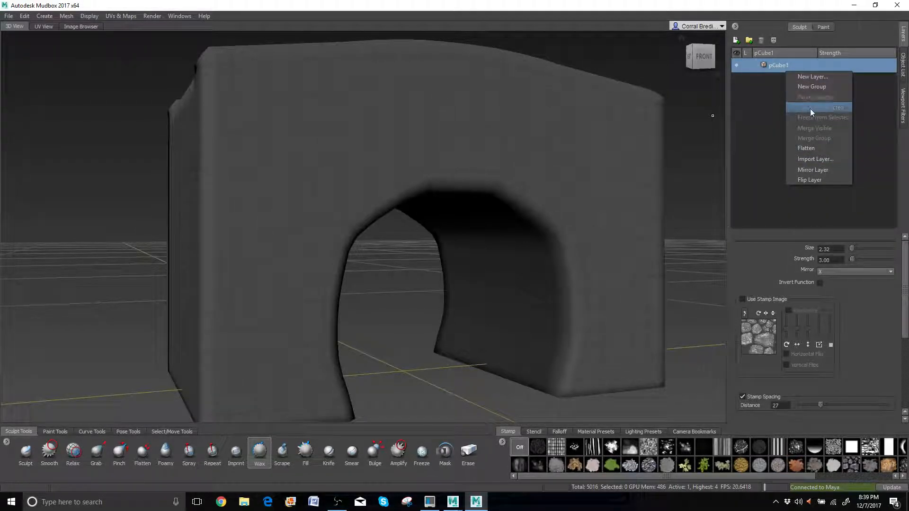
{"action": "left_click", "coordinate": [775, 67]}
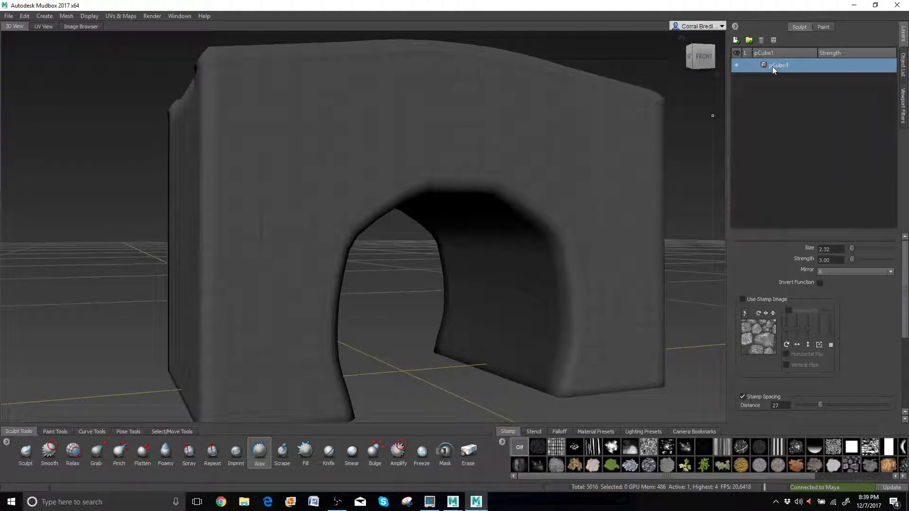
{"action": "right_click", "coordinate": [774, 66]}
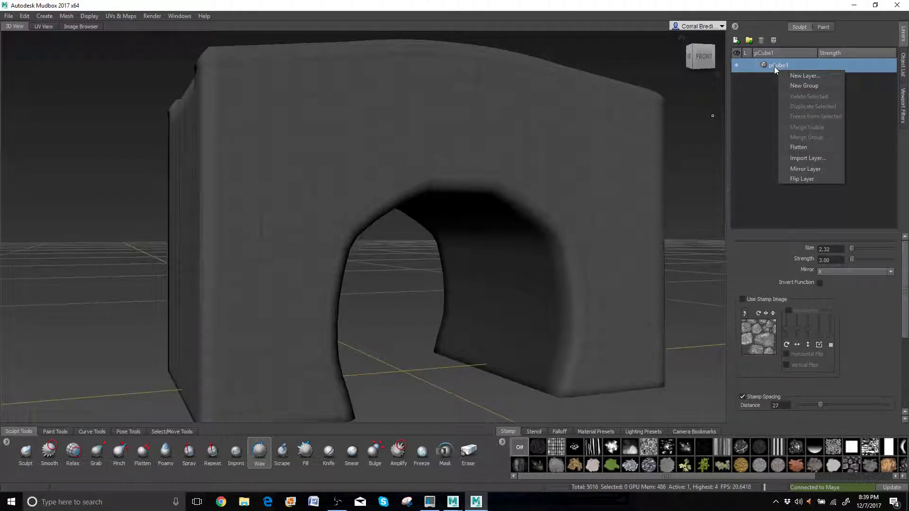
{"action": "left_click", "coordinate": [752, 113]}
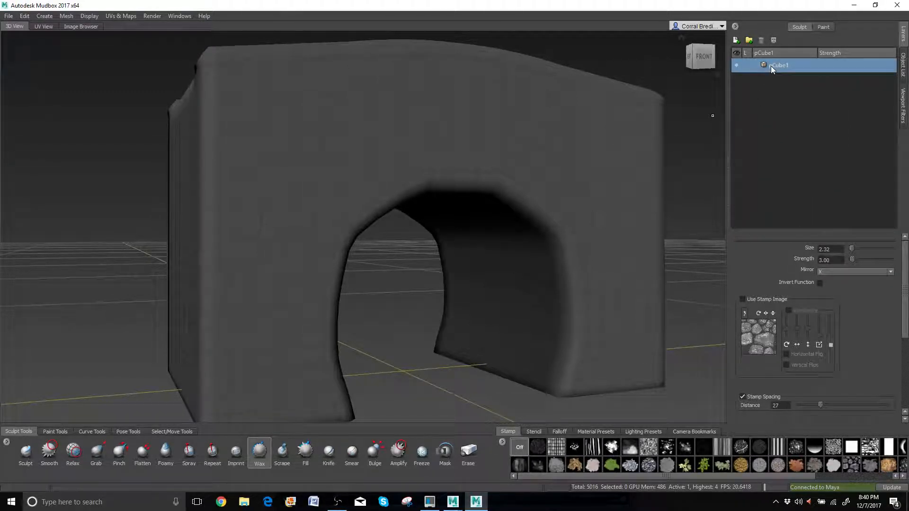
- Rename the pCube1 object to Bridge, deselect the model and return to its sculpt layers
{"action": "left_click", "coordinate": [903, 70]}
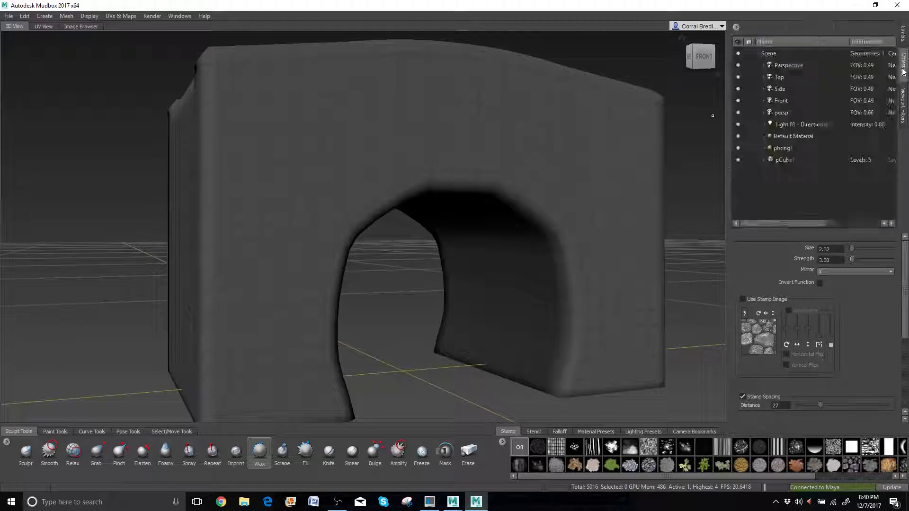
{"action": "left_click", "coordinate": [787, 161]}
{"action": "right_click", "coordinate": [788, 161]}
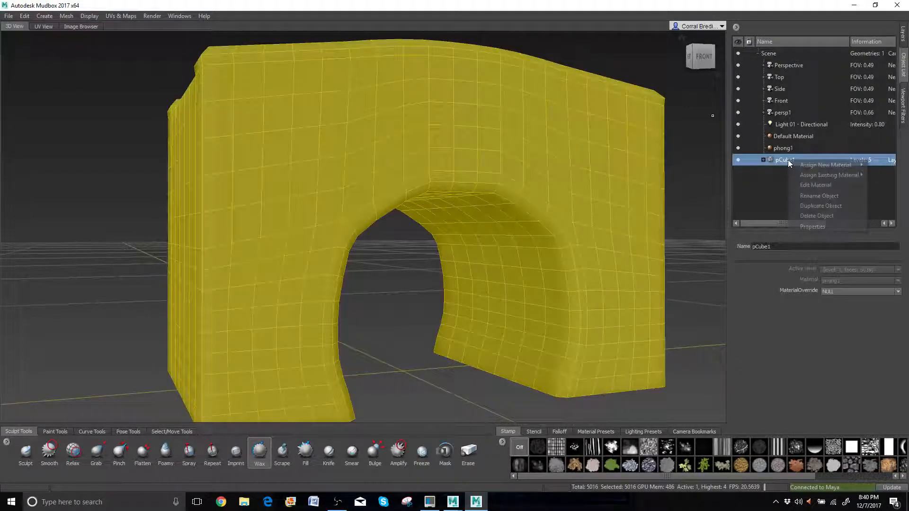
{"action": "mouse_move", "coordinate": [794, 169]}
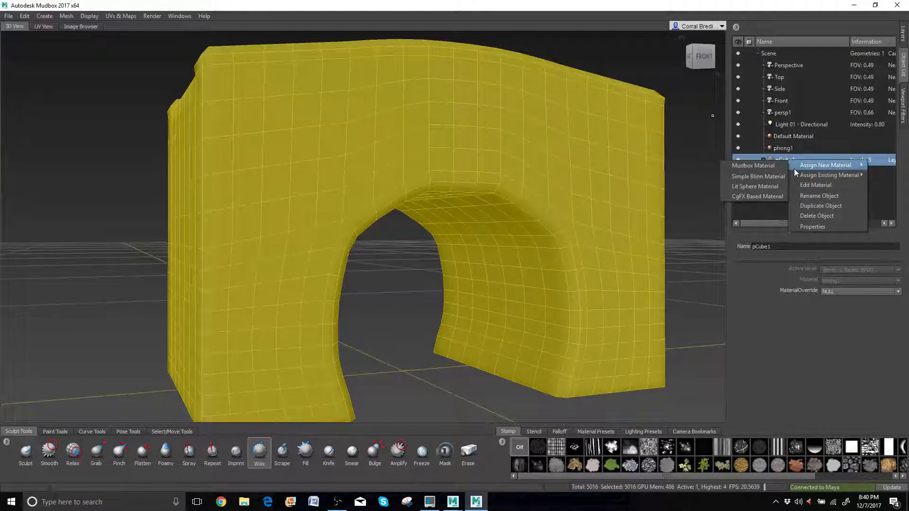
{"action": "left_click", "coordinate": [816, 196]}
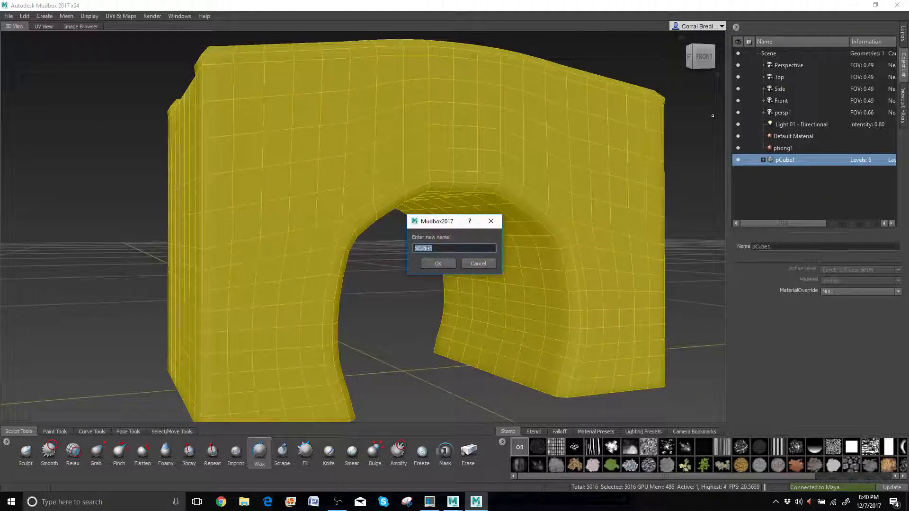
{"action": "type", "text": "Bridge"}
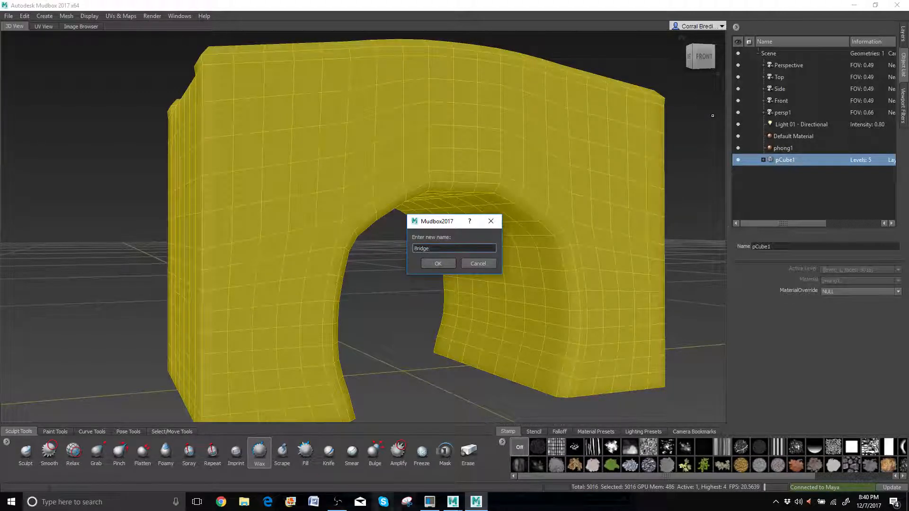
{"action": "left_click", "coordinate": [426, 265]}
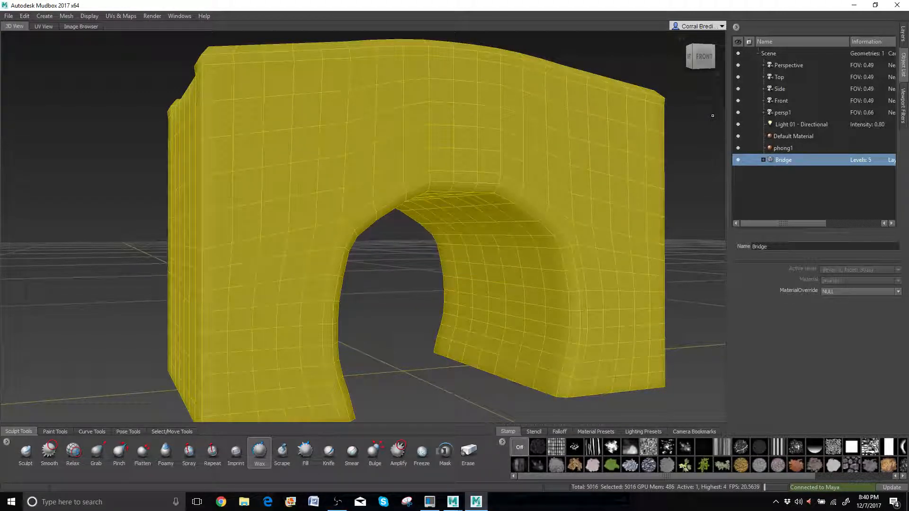
{"action": "right_click", "coordinate": [497, 128]}
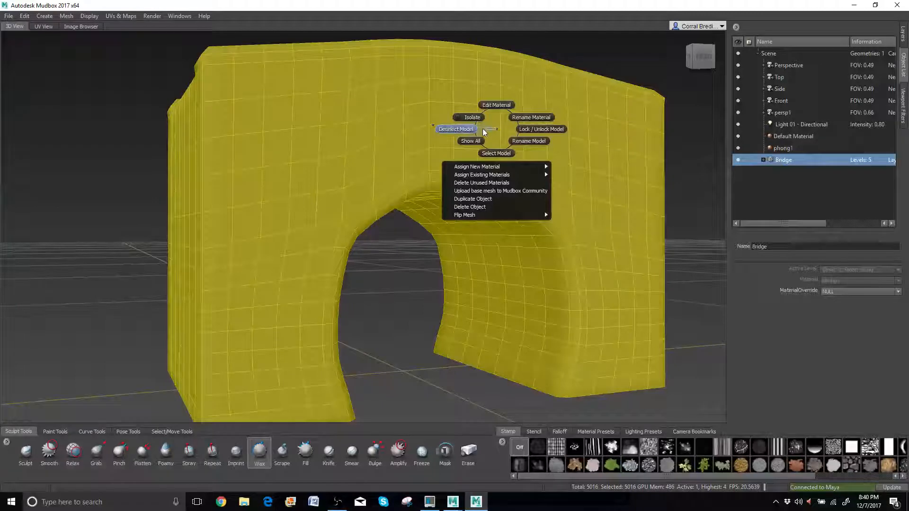
{"action": "left_click", "coordinate": [484, 132]}
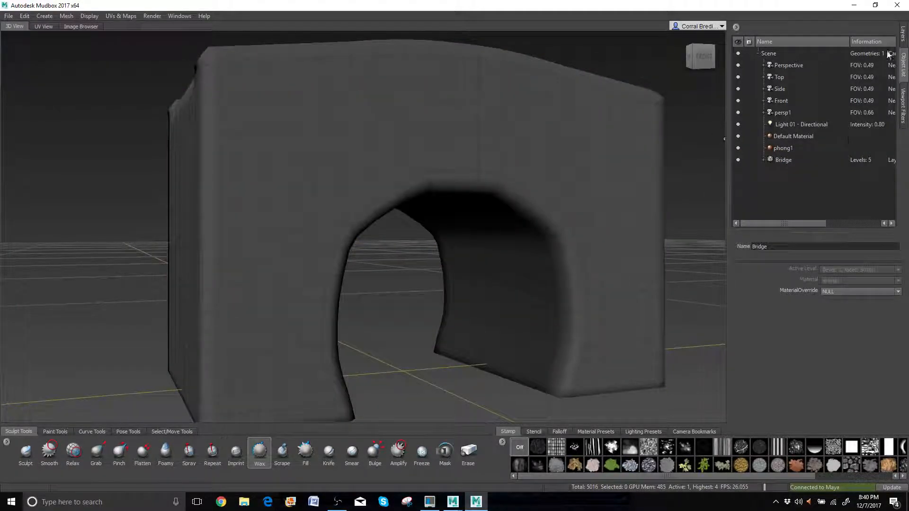
{"action": "left_click", "coordinate": [903, 34]}
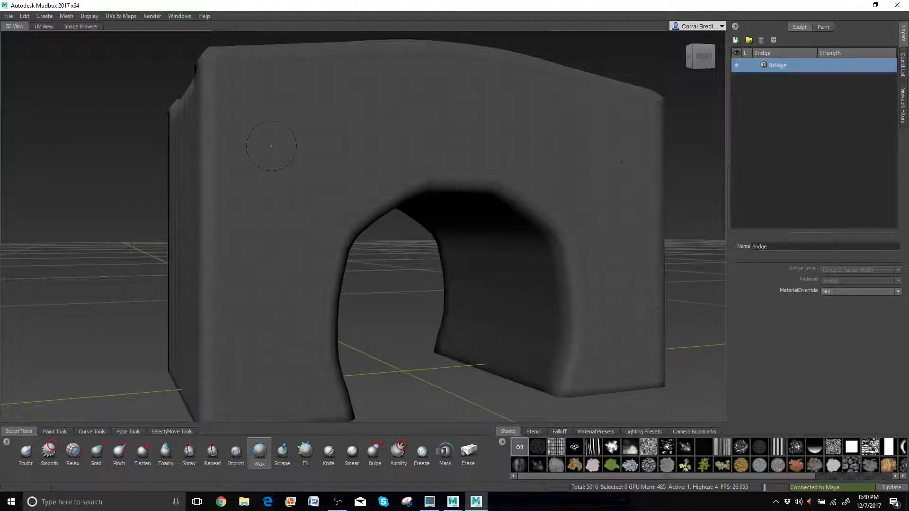
- Step the bridge mesh up to subdivision level 4 and check the arch opening up close
{"action": "left_click", "coordinate": [65, 18]}
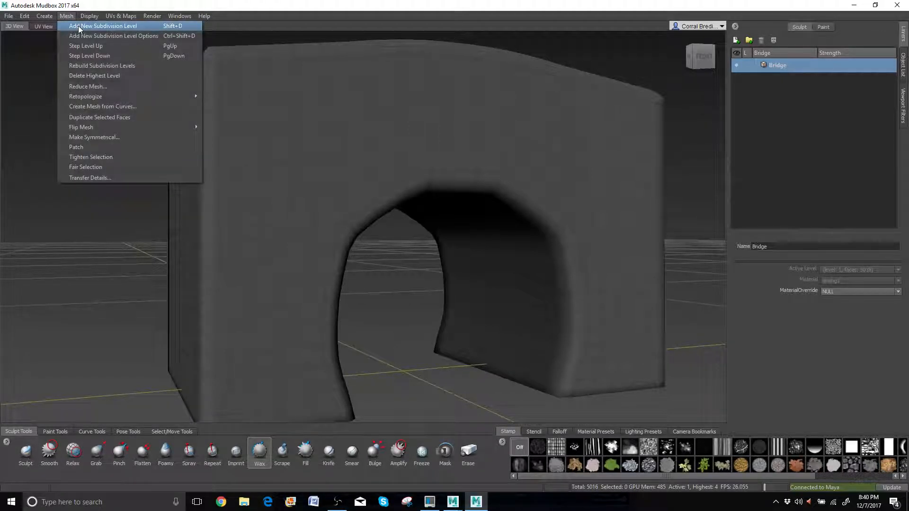
{"action": "left_click", "coordinate": [78, 26]}
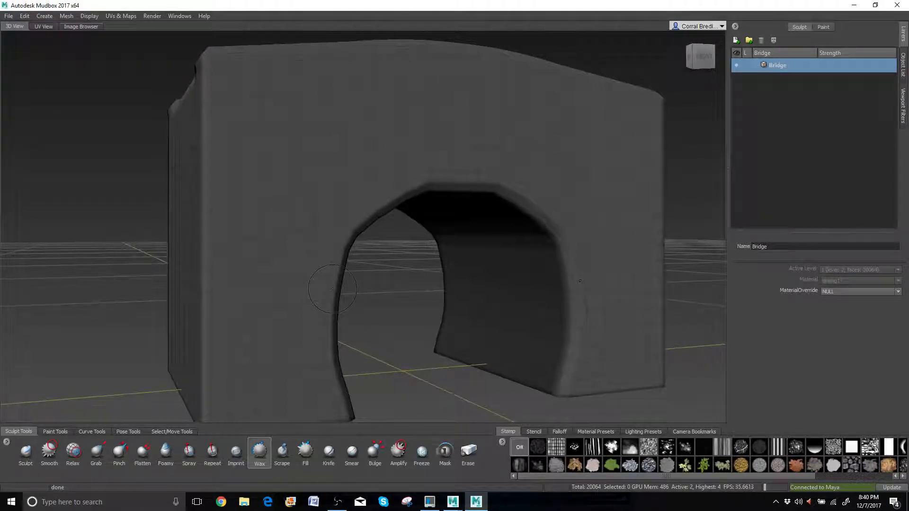
{"action": "key", "text": "Page_Up"}
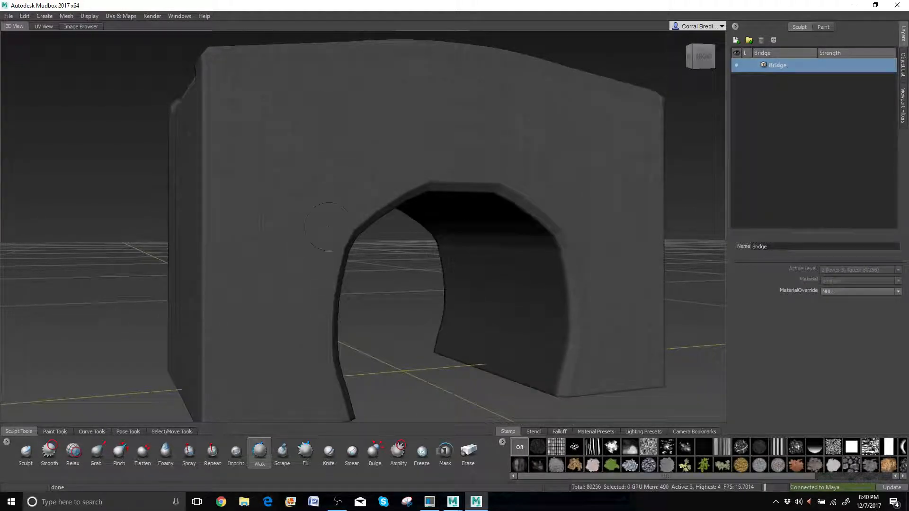
{"action": "scroll", "coordinate": [335, 241], "scroll_direction": "up", "scroll_amount": 5}
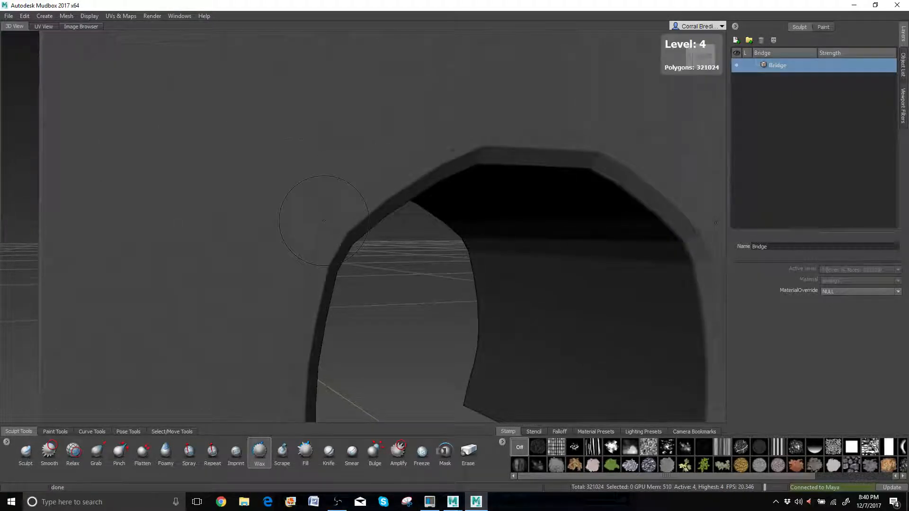
{"action": "scroll", "coordinate": [324, 221], "scroll_direction": "up", "scroll_amount": 3}
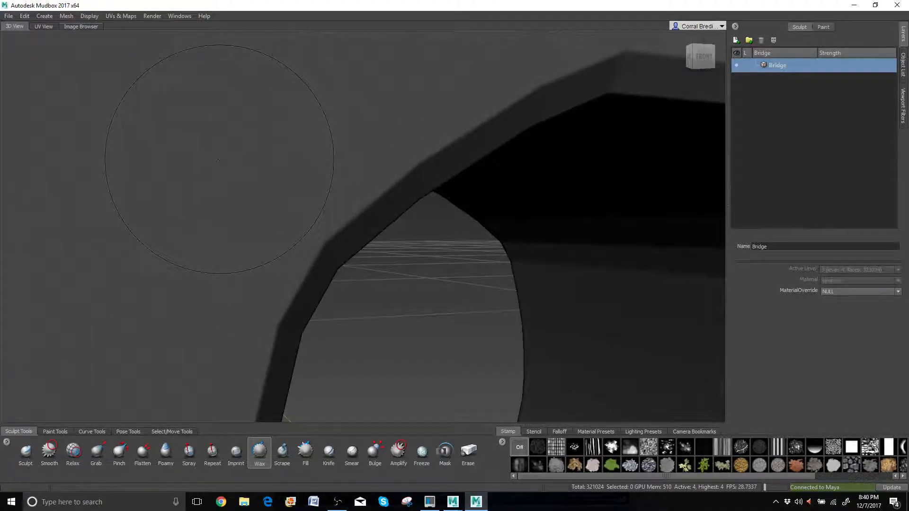
{"action": "scroll", "coordinate": [219, 160], "scroll_direction": "down", "scroll_amount": 4}
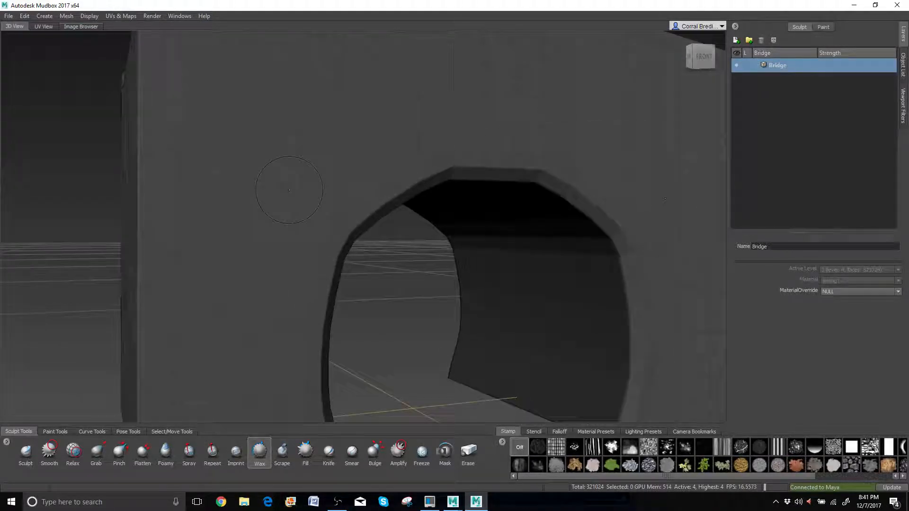
- Turn off the wireframe display
{"action": "left_click", "coordinate": [67, 16]}
{"action": "mouse_move", "coordinate": [84, 16]}
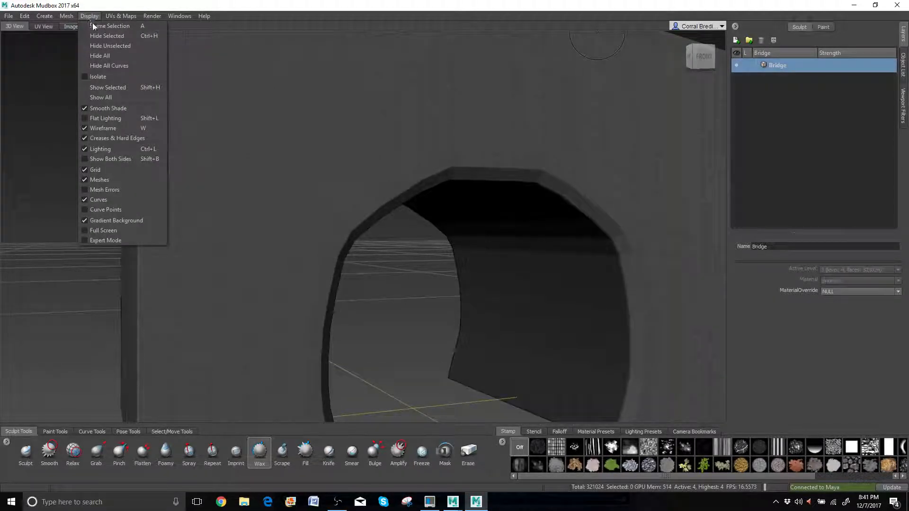
{"action": "left_click", "coordinate": [101, 128]}
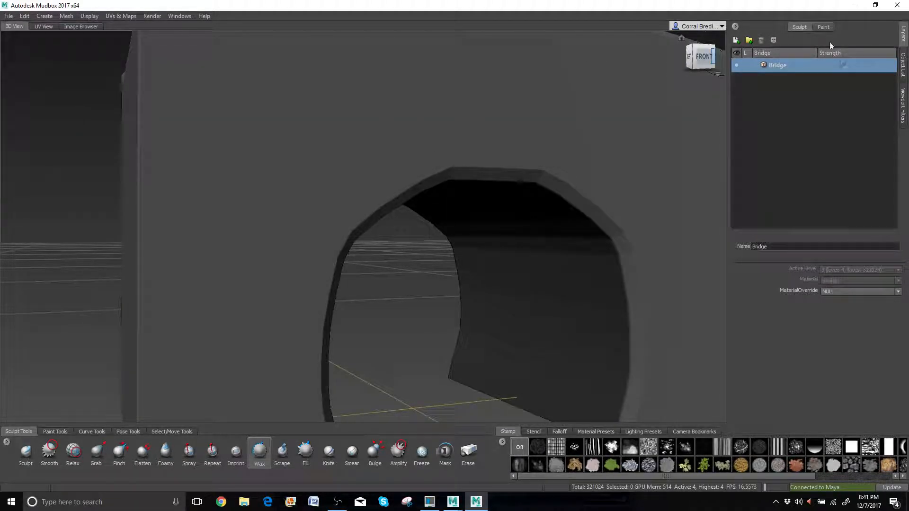
- Add a new sculpt layer to the bridge and name it Base_rock
{"action": "left_click", "coordinate": [735, 42]}
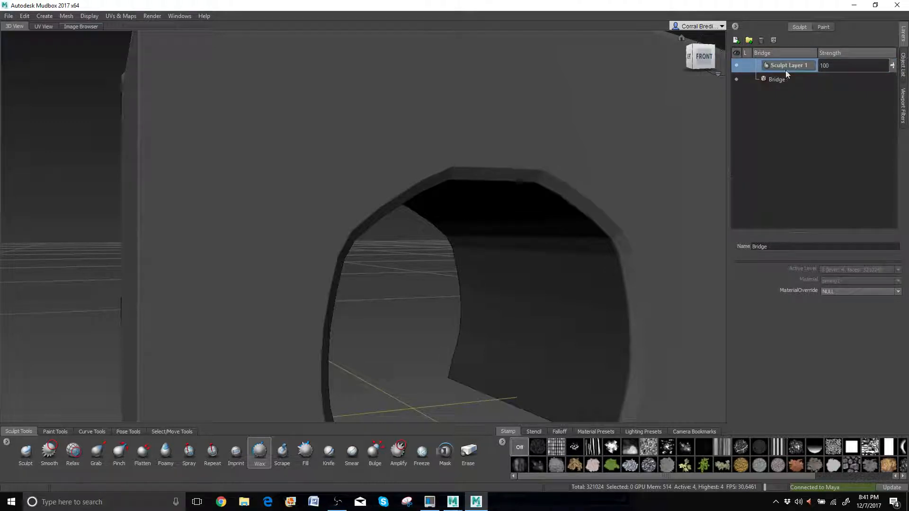
{"action": "double_click", "coordinate": [787, 66]}
{"action": "type", "text": "Base_rock"}
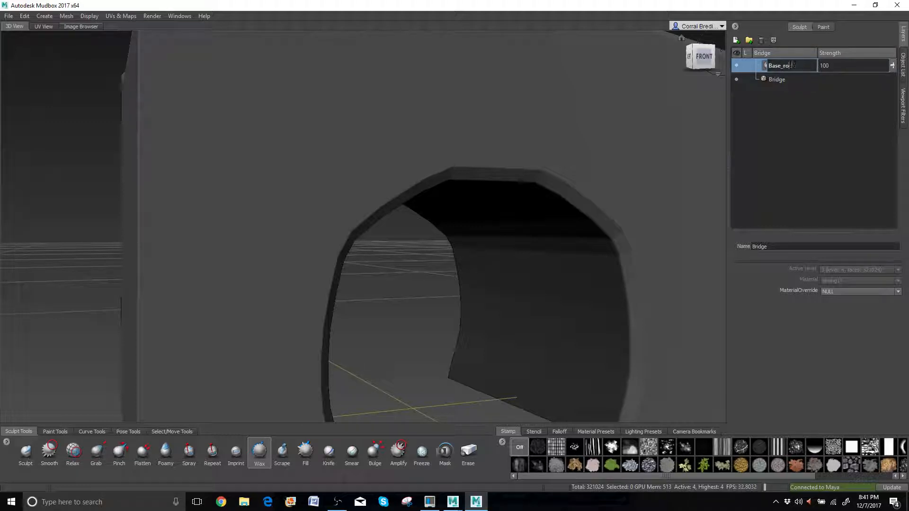
{"action": "key", "text": "Return"}
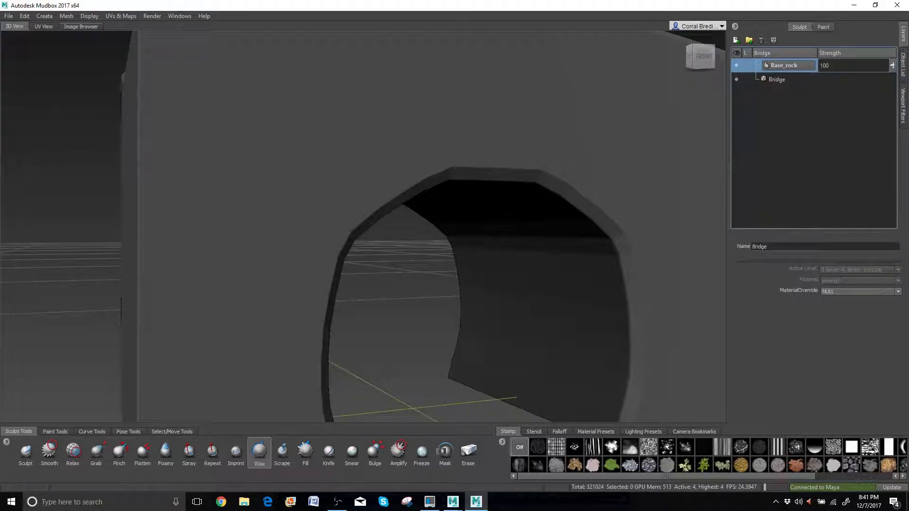
- Choose the Wax tool and set its mirroring to the X axis
{"action": "middle_click_drag", "start_coordinate": [335, 216], "coordinate": [382, 191], "text": "alt"}
{"action": "left_click_drag", "start_coordinate": [381, 192], "coordinate": [326, 205], "text": "alt"}
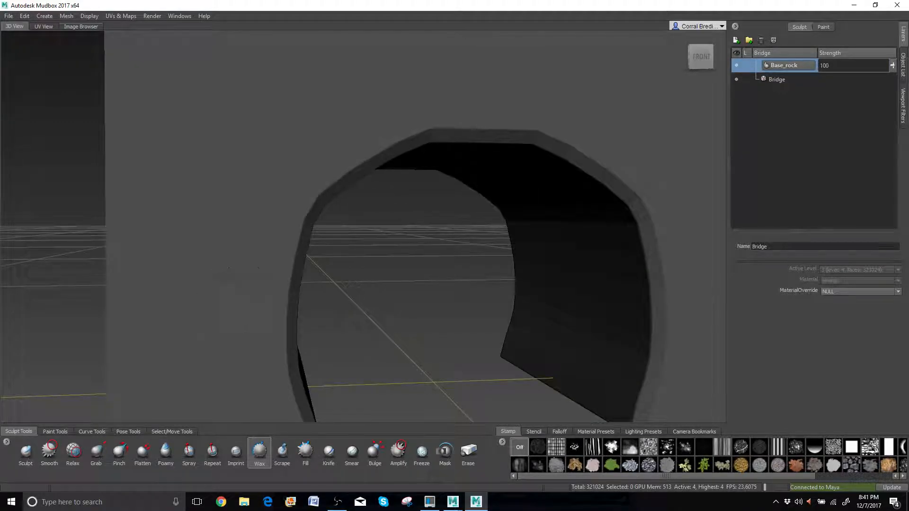
{"action": "left_click", "coordinate": [259, 455]}
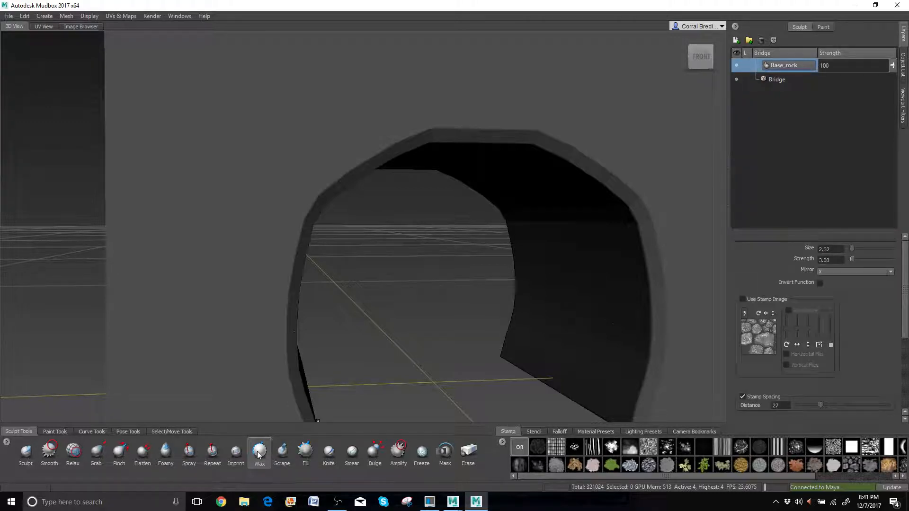
{"action": "left_click", "coordinate": [843, 272]}
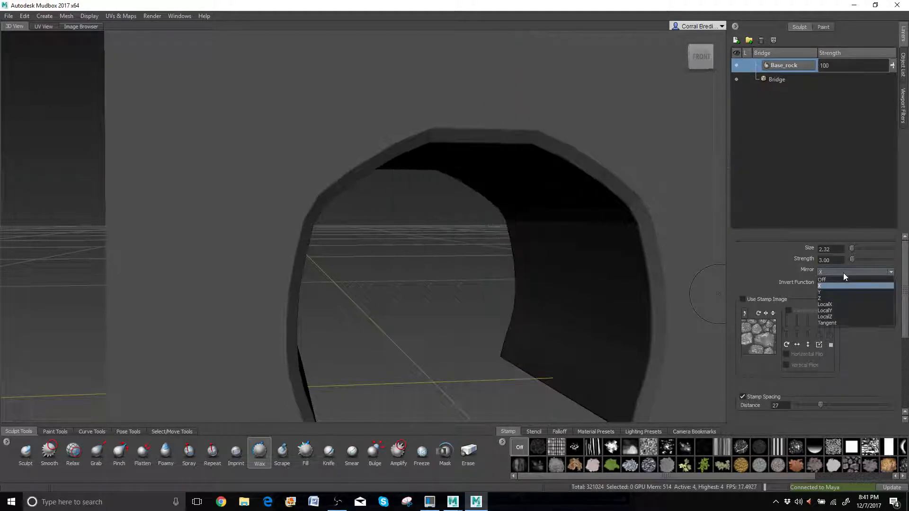
{"action": "left_click", "coordinate": [828, 286]}
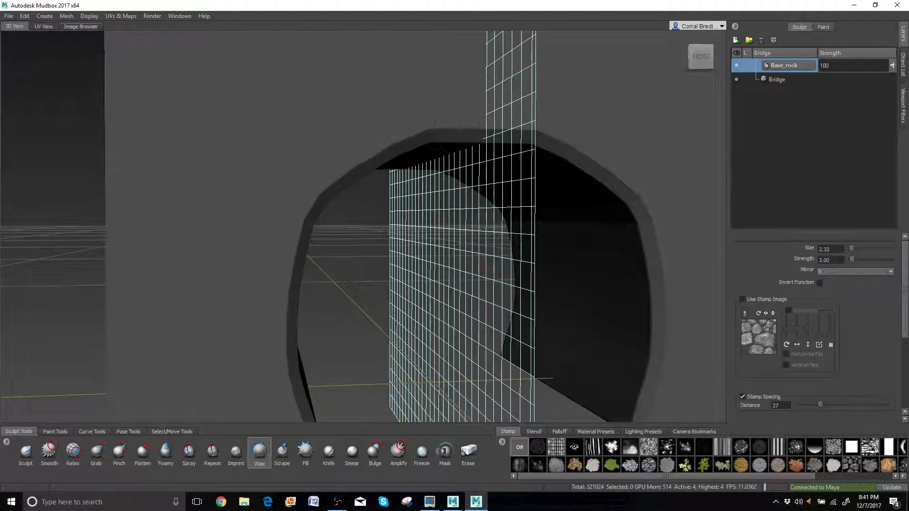
- Lay mirrored Wax strokes across the crown of the arch opening and around its upper curves
{"action": "scroll", "coordinate": [453, 118], "scroll_direction": "up", "scroll_amount": 3}
{"action": "middle_click_drag", "start_coordinate": [474, 93], "coordinate": [453, 117], "text": "alt"}
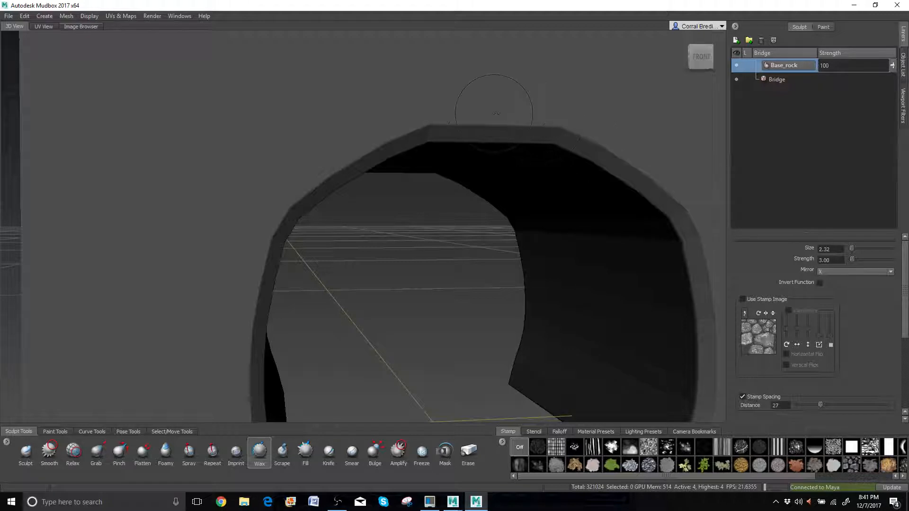
{"action": "mouse_move", "coordinate": [495, 113]}
{"action": "left_mouse_down"}
{"action": "mouse_move", "coordinate": [533, 104]}
{"action": "mouse_move", "coordinate": [594, 112]}
{"action": "left_mouse_up"}
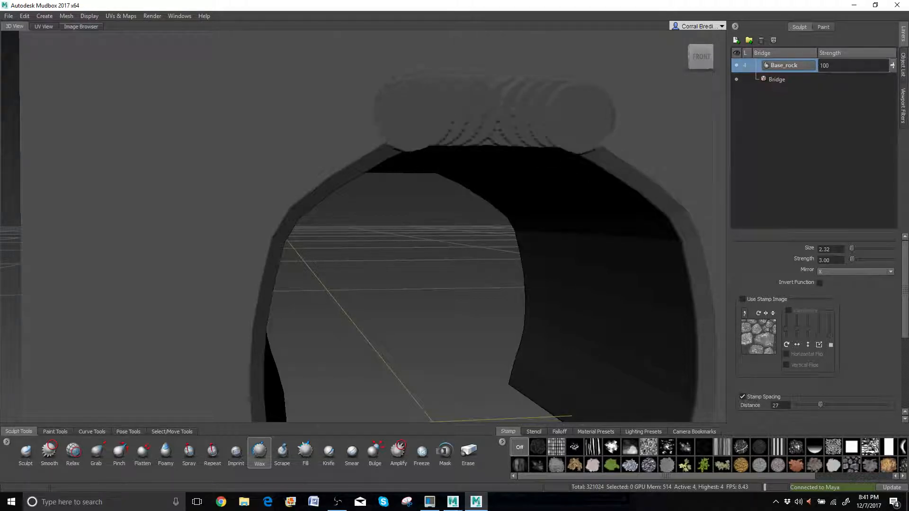
{"action": "left_click_drag", "start_coordinate": [592, 142], "coordinate": [668, 208]}
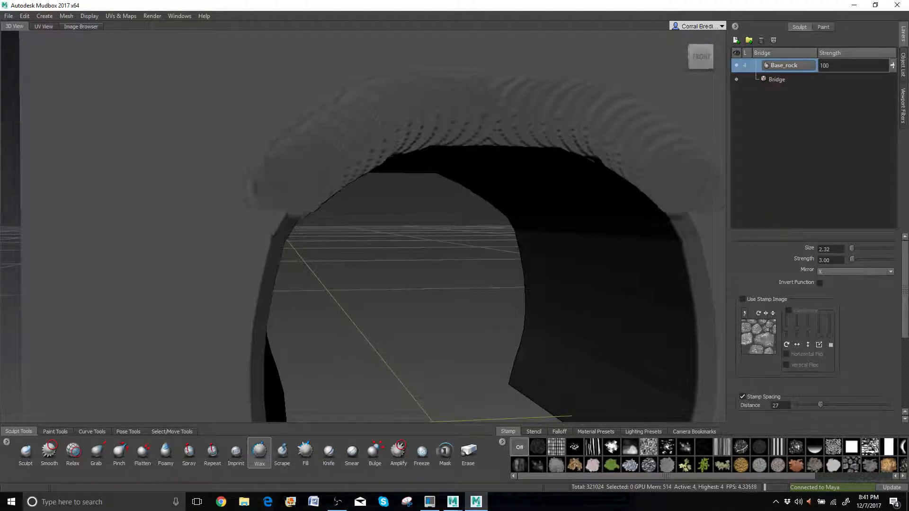
{"action": "left_click_drag", "start_coordinate": [273, 208], "coordinate": [250, 246]}
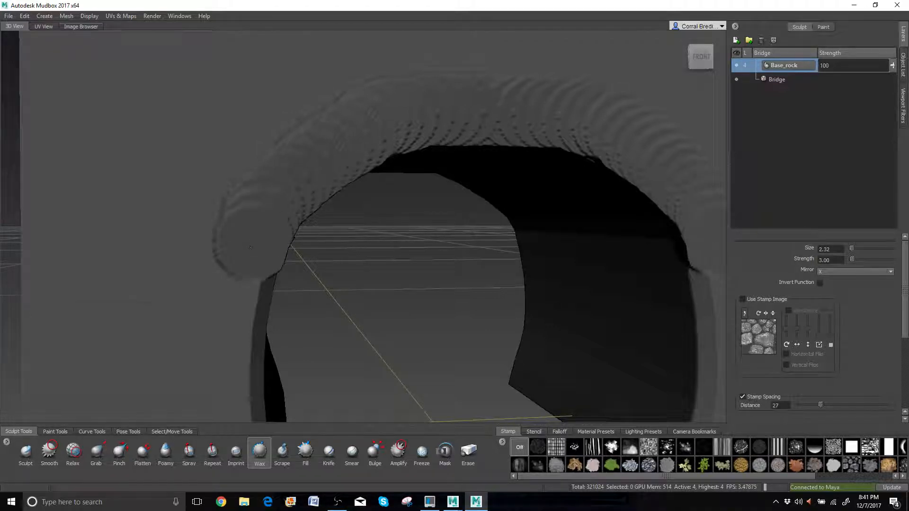
- Extend the Wax ridge down both sides of the arch opening to the base
{"action": "mouse_move", "coordinate": [250, 247]}
{"action": "middle_mouse_down", "text": "alt"}
{"action": "mouse_move", "coordinate": [236, 161]}
{"action": "mouse_move", "coordinate": [226, 275]}
{"action": "mouse_move", "coordinate": [238, 256]}
{"action": "middle_mouse_up", "text": "alt"}
{"action": "scroll", "coordinate": [241, 180], "scroll_direction": "down", "scroll_amount": 3}
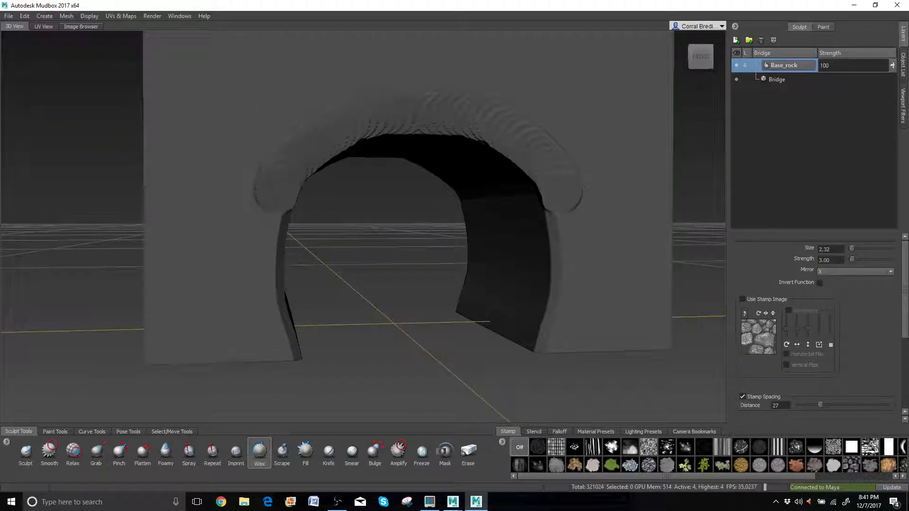
{"action": "mouse_move", "coordinate": [253, 189]}
{"action": "left_mouse_down"}
{"action": "mouse_move", "coordinate": [265, 248]}
{"action": "mouse_move", "coordinate": [276, 257]}
{"action": "mouse_move", "coordinate": [286, 339]}
{"action": "left_mouse_up"}
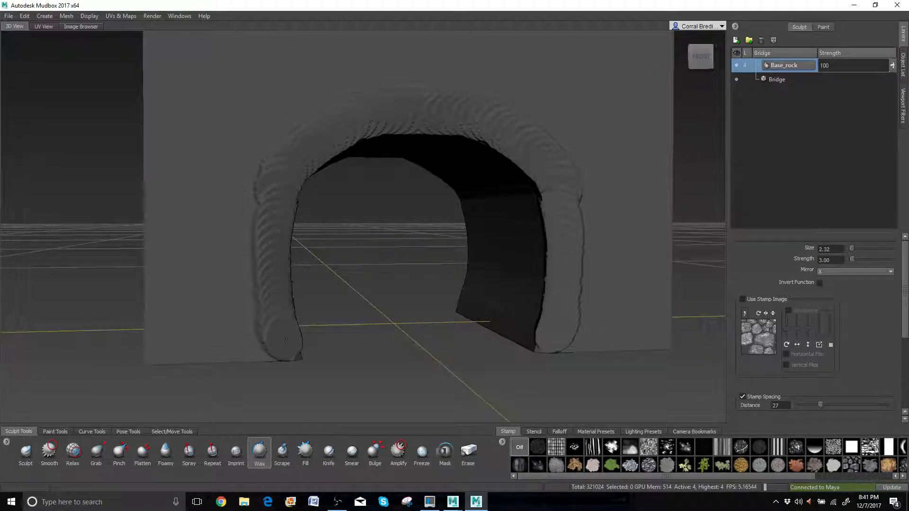
- Lower the Wax brush's stamp spacing distance to 0 and turn Stamp Spacing off
{"action": "left_click_drag", "start_coordinate": [309, 281], "coordinate": [263, 201], "text": "alt"}
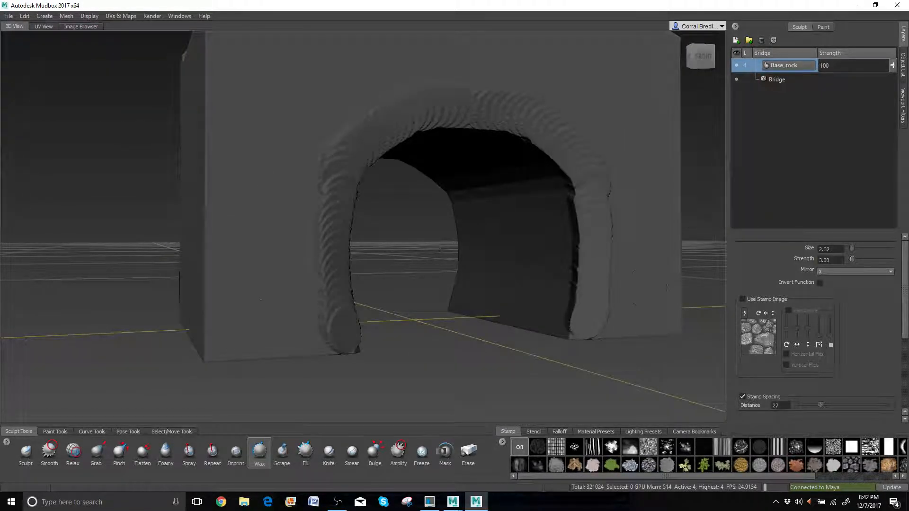
{"action": "left_click_drag", "start_coordinate": [904, 300], "coordinate": [893, 362]}
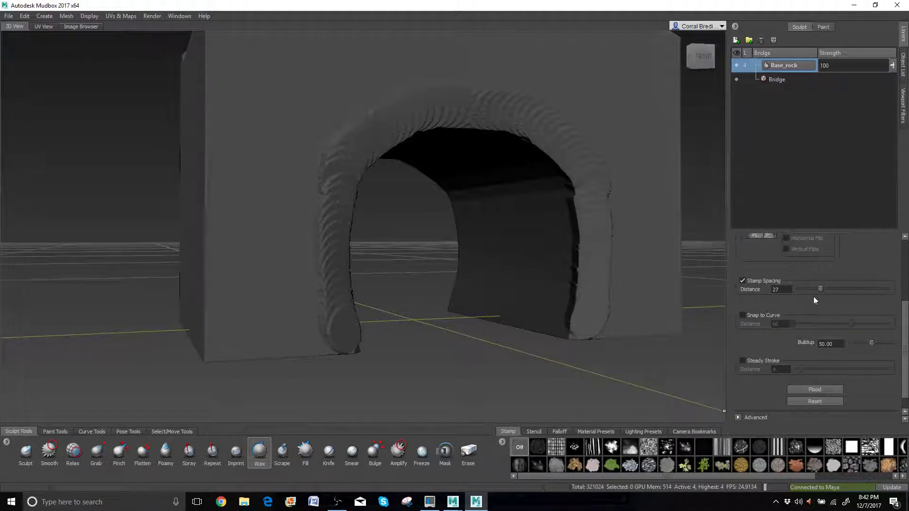
{"action": "left_click_drag", "start_coordinate": [820, 288], "coordinate": [791, 287]}
{"action": "left_click", "coordinate": [742, 281]}
- Try a Wax stroke along the crown of the arch rim and undo it
{"action": "scroll", "coordinate": [375, 158], "scroll_direction": "up", "scroll_amount": 3}
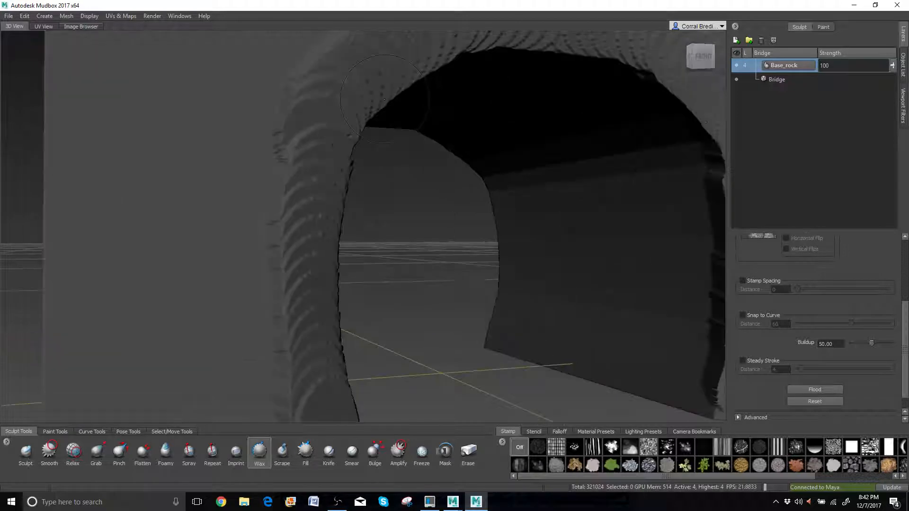
{"action": "scroll", "coordinate": [375, 158], "scroll_direction": "down", "scroll_amount": 2}
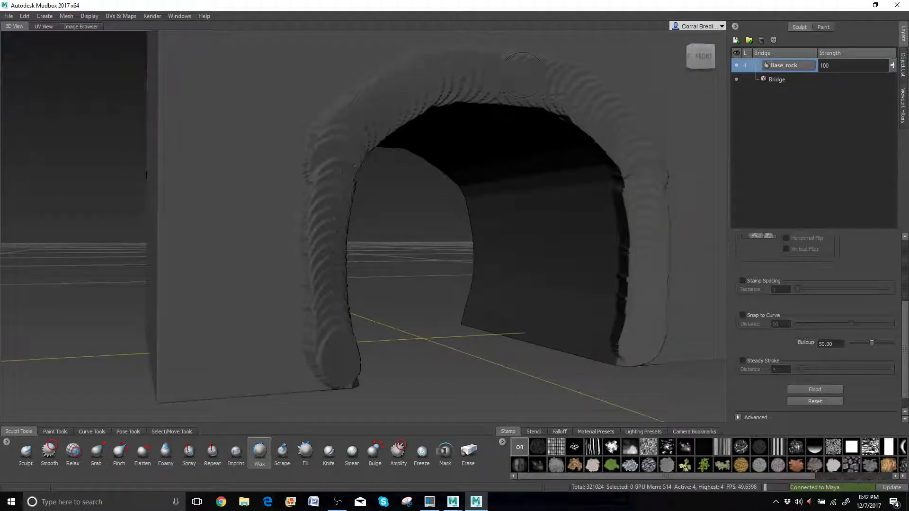
{"action": "left_click_drag", "start_coordinate": [522, 74], "coordinate": [553, 96]}
{"action": "key", "text": "ctrl+z"}
{"action": "left_click_drag", "start_coordinate": [469, 77], "coordinate": [451, 87], "text": "alt"}
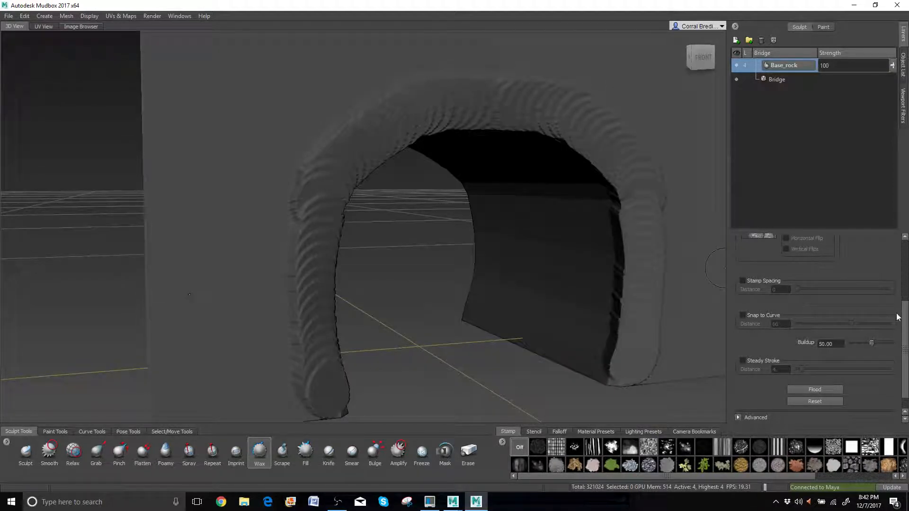
- Set the Wax strength to 1.00 and build a thicker mirrored layer around the whole arch rim
{"action": "scroll", "coordinate": [852, 265], "scroll_direction": "up", "scroll_amount": 5}
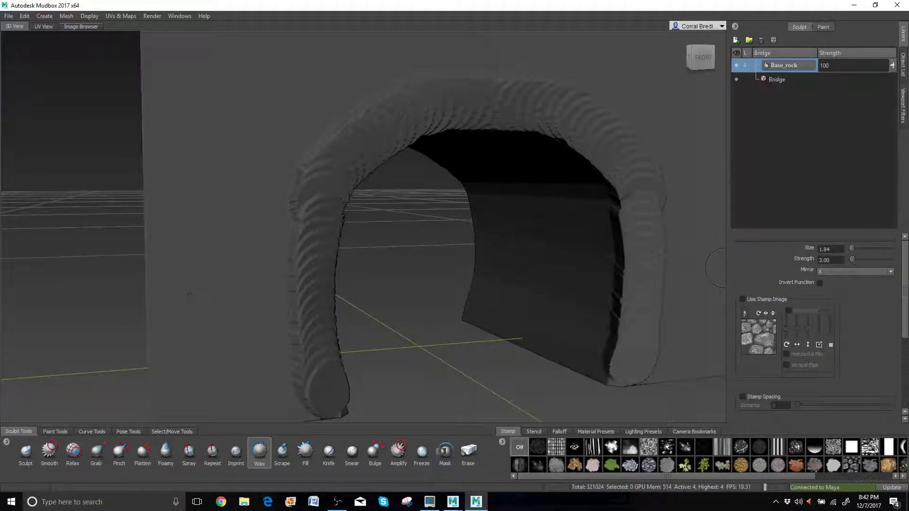
{"action": "left_click", "coordinate": [831, 260]}
{"action": "type", "text": "1.00"}
{"action": "left_click_drag", "start_coordinate": [493, 94], "coordinate": [602, 116]}
{"action": "mouse_move", "coordinate": [400, 114]}
{"action": "left_mouse_down"}
{"action": "mouse_move", "coordinate": [327, 183]}
{"action": "mouse_move", "coordinate": [315, 225]}
{"action": "mouse_move", "coordinate": [328, 386]}
{"action": "left_mouse_up"}
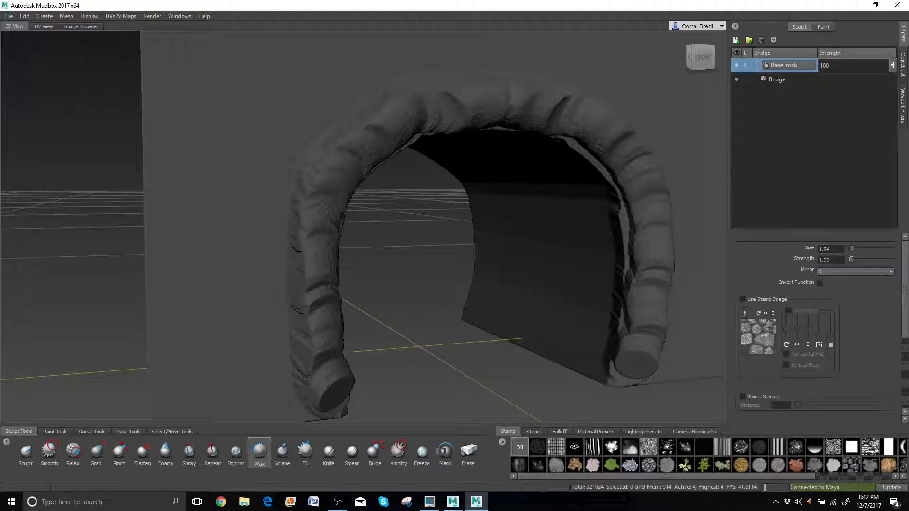
- Enlarge the brush to size 2.55 and smooth the ridged outer edge of the arch's left leg
{"action": "left_click_drag", "start_coordinate": [360, 265], "coordinate": [385, 256], "text": "alt"}
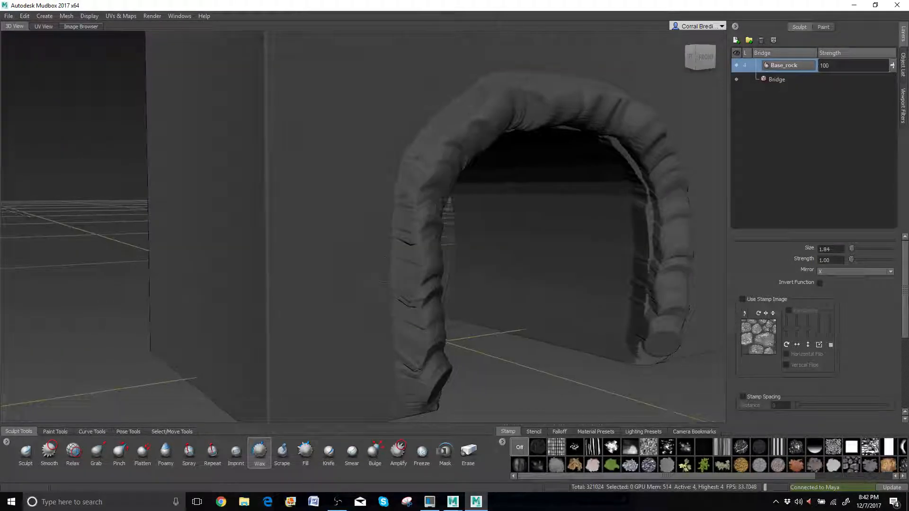
{"action": "right_click_drag", "start_coordinate": [385, 257], "coordinate": [441, 290], "text": "alt"}
{"action": "left_click_drag", "start_coordinate": [462, 259], "coordinate": [426, 247], "text": "alt"}
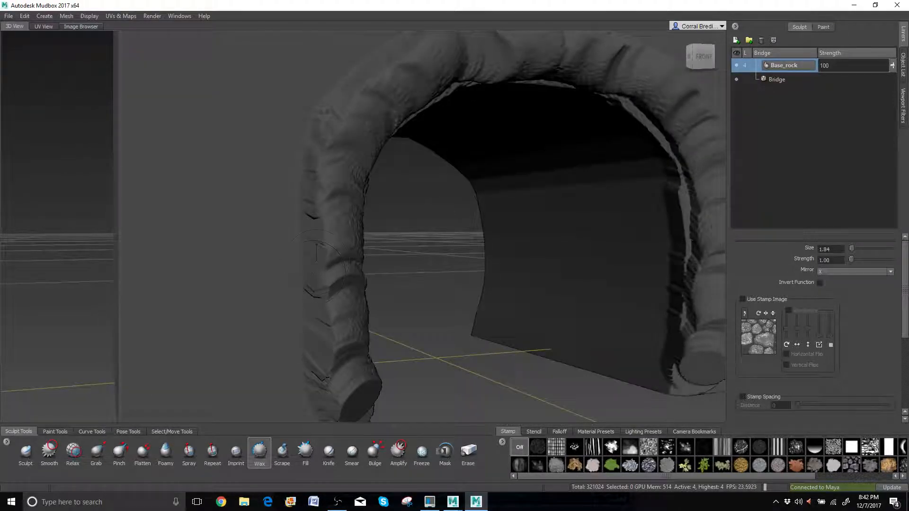
{"action": "left_click_drag", "start_coordinate": [316, 261], "coordinate": [320, 261]}
{"action": "left_click_drag", "start_coordinate": [338, 143], "coordinate": [320, 237], "text": "shift"}
{"action": "left_click_drag", "start_coordinate": [316, 165], "coordinate": [316, 303], "text": "shift"}
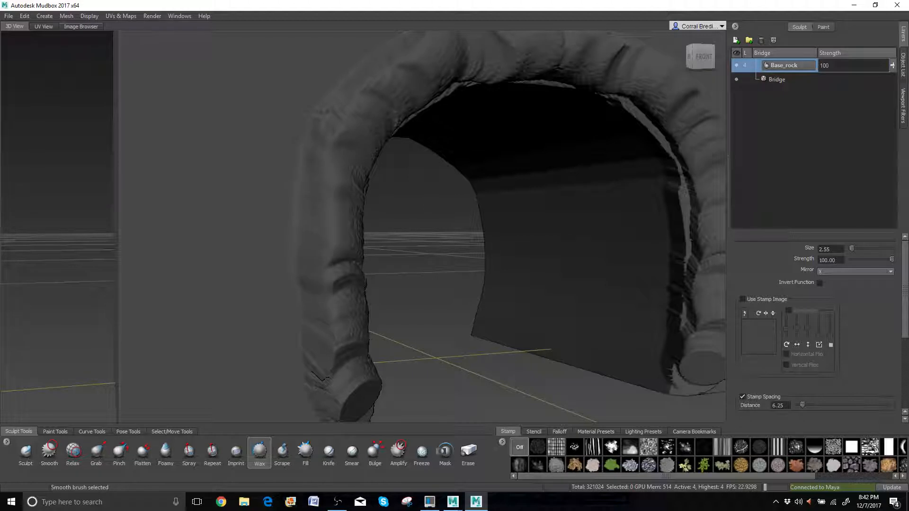
{"action": "left_click_drag", "start_coordinate": [328, 358], "coordinate": [312, 280], "text": "shift"}
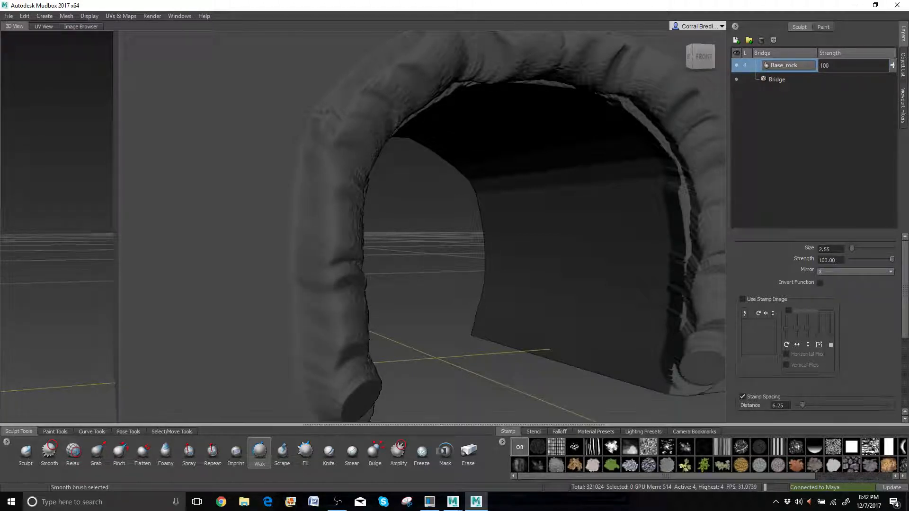
- Smooth the front face of the arch legs, including the round wax ends at the base
{"action": "right_click_drag", "start_coordinate": [327, 374], "coordinate": [341, 293], "text": "alt"}
{"action": "left_click_drag", "start_coordinate": [342, 294], "coordinate": [297, 281], "text": "alt"}
{"action": "key", "text": "shift"}
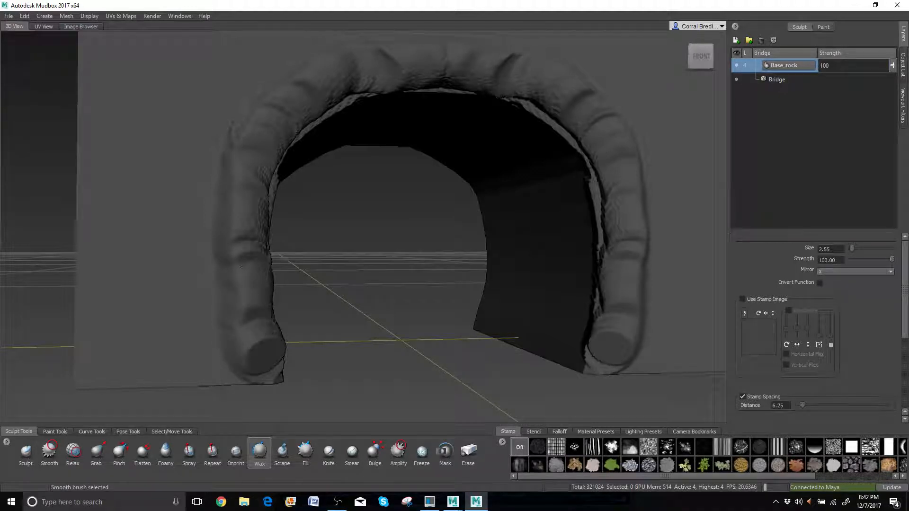
{"action": "left_click_drag", "start_coordinate": [241, 267], "coordinate": [237, 293], "text": "shift"}
{"action": "mouse_move", "coordinate": [271, 322]}
{"action": "left_mouse_down", "text": "shift"}
{"action": "mouse_move", "coordinate": [270, 369]}
{"action": "mouse_move", "coordinate": [270, 353]}
{"action": "left_mouse_up", "text": "shift"}
{"action": "left_click_drag", "start_coordinate": [263, 222], "coordinate": [256, 164], "text": "shift"}
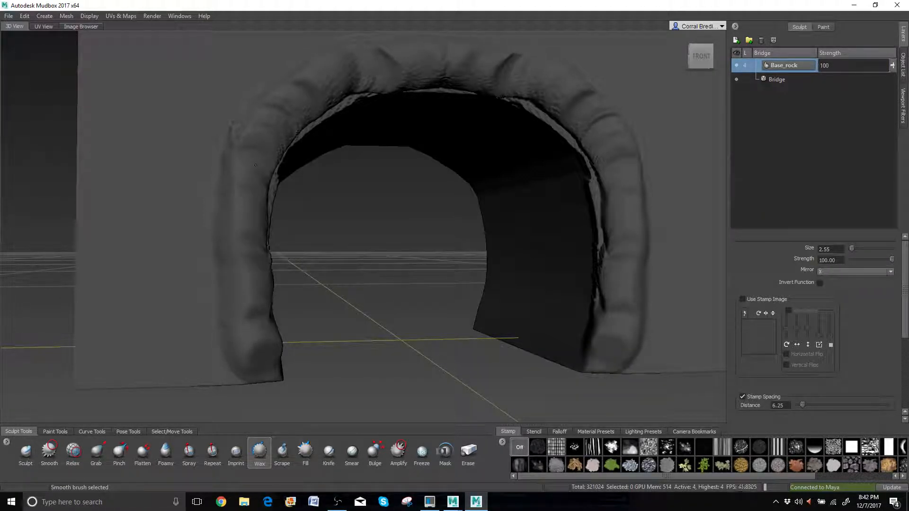
- Smooth the creases along the crown and upper curves of the arch rim
{"action": "middle_click_drag", "start_coordinate": [332, 100], "coordinate": [229, 170], "text": "alt"}
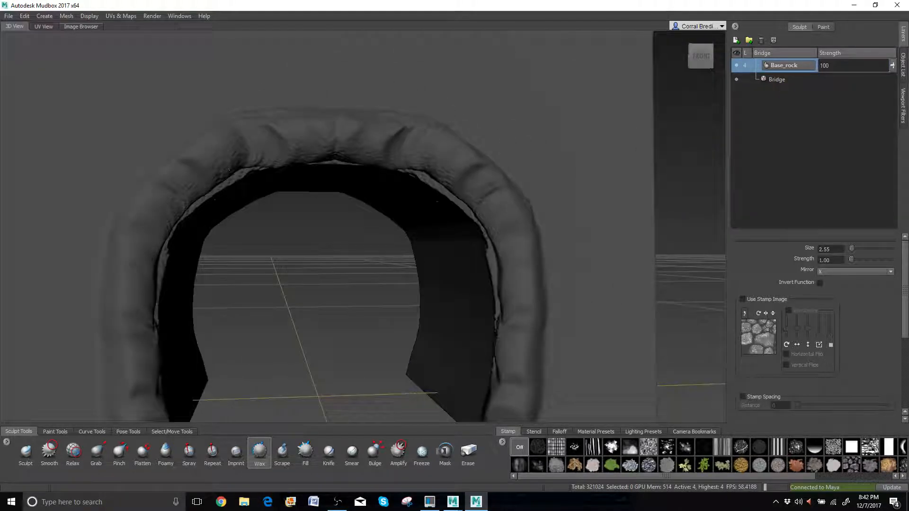
{"action": "key", "text": "shift"}
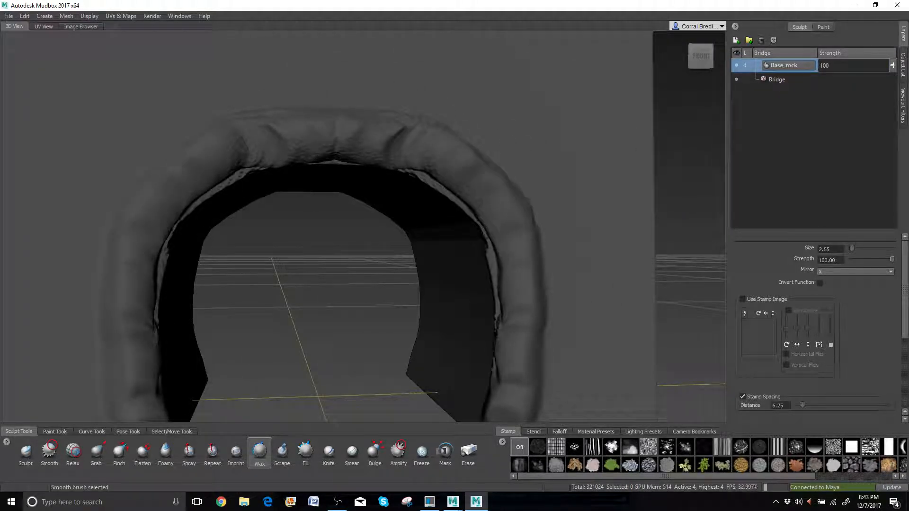
{"action": "mouse_move", "coordinate": [414, 127]}
{"action": "left_mouse_down", "text": "shift"}
{"action": "mouse_move", "coordinate": [388, 146]}
{"action": "mouse_move", "coordinate": [340, 127]}
{"action": "mouse_move", "coordinate": [356, 158]}
{"action": "mouse_move", "coordinate": [369, 87]}
{"action": "left_mouse_up", "text": "shift"}
- Smooth the jagged seam where the rim meets the tunnel wall, from the upper curve to the base
{"action": "mouse_move", "coordinate": [369, 87]}
{"action": "middle_mouse_down", "text": "alt"}
{"action": "mouse_move", "coordinate": [516, 185]}
{"action": "mouse_move", "coordinate": [663, 227]}
{"action": "middle_mouse_up", "text": "alt"}
{"action": "left_click_drag", "start_coordinate": [663, 228], "coordinate": [358, 177], "text": "alt"}
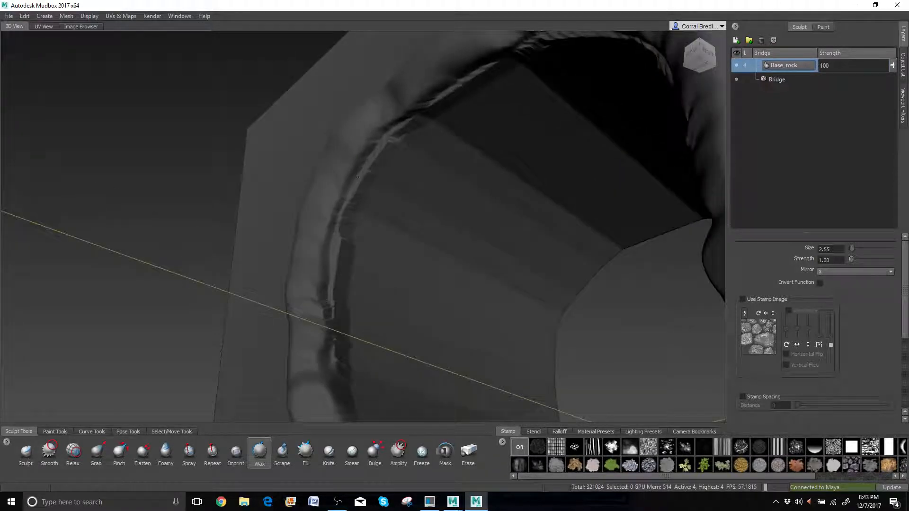
{"action": "mouse_move", "coordinate": [324, 306]}
{"action": "left_mouse_down", "text": "shift"}
{"action": "mouse_move", "coordinate": [337, 227]}
{"action": "mouse_move", "coordinate": [336, 242]}
{"action": "mouse_move", "coordinate": [372, 156]}
{"action": "left_mouse_up", "text": "shift"}
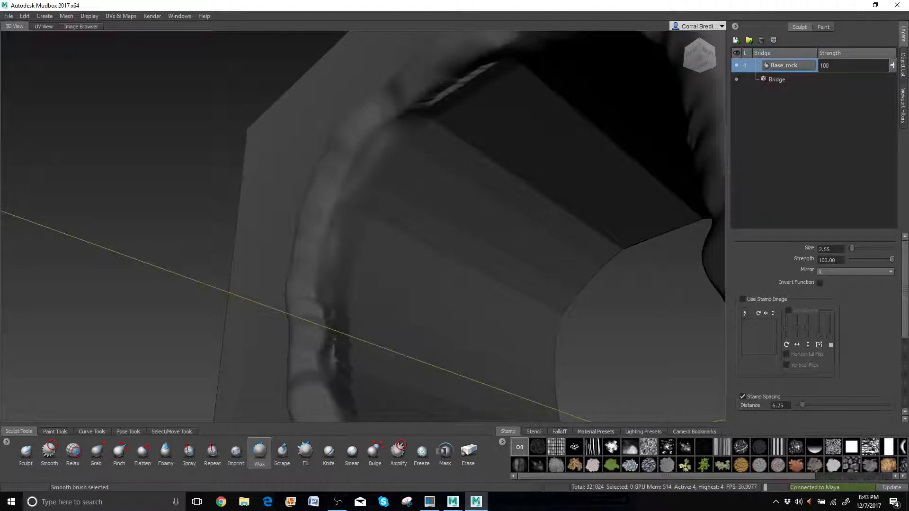
{"action": "mouse_move", "coordinate": [441, 83]}
{"action": "left_mouse_down", "text": "shift"}
{"action": "mouse_move", "coordinate": [473, 71]}
{"action": "mouse_move", "coordinate": [468, 78]}
{"action": "left_mouse_up", "text": "shift"}
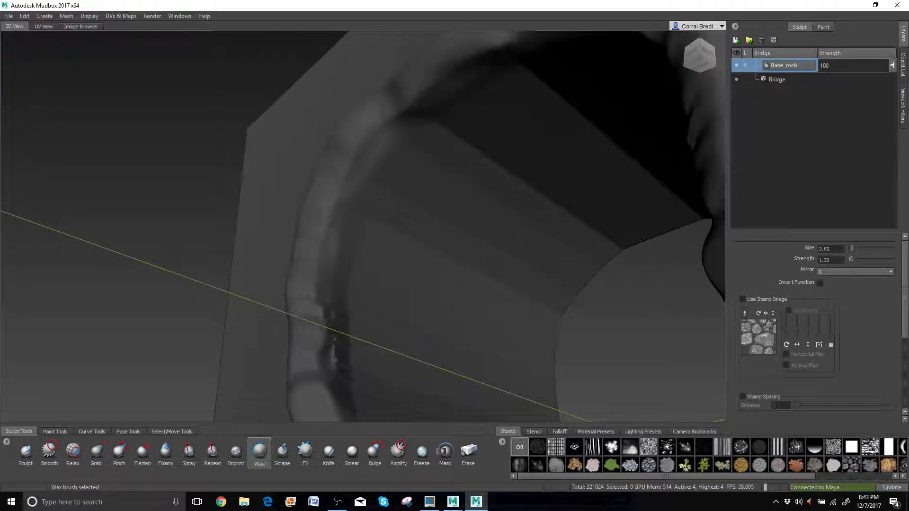
{"action": "mouse_move", "coordinate": [380, 198]}
{"action": "left_mouse_down", "text": "alt"}
{"action": "mouse_move", "coordinate": [415, 127]}
{"action": "mouse_move", "coordinate": [403, 184]}
{"action": "left_mouse_up", "text": "alt"}
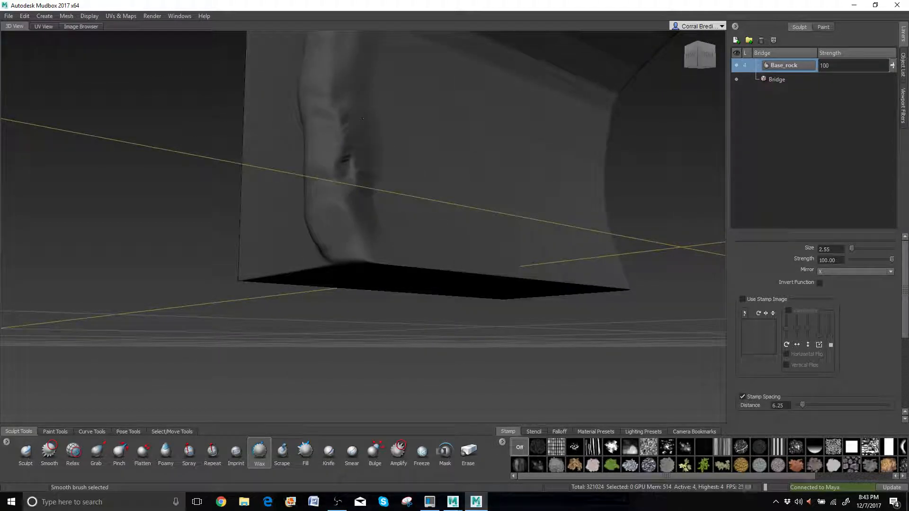
{"action": "left_click_drag", "start_coordinate": [362, 118], "coordinate": [358, 170], "text": "shift"}
- Smooth the remaining uneven patches on the outer edge of the rim, down to its foot
{"action": "mouse_move", "coordinate": [383, 230]}
{"action": "left_mouse_down", "text": "alt"}
{"action": "mouse_move", "coordinate": [356, 233]}
{"action": "mouse_move", "coordinate": [389, 231]}
{"action": "left_mouse_up", "text": "alt"}
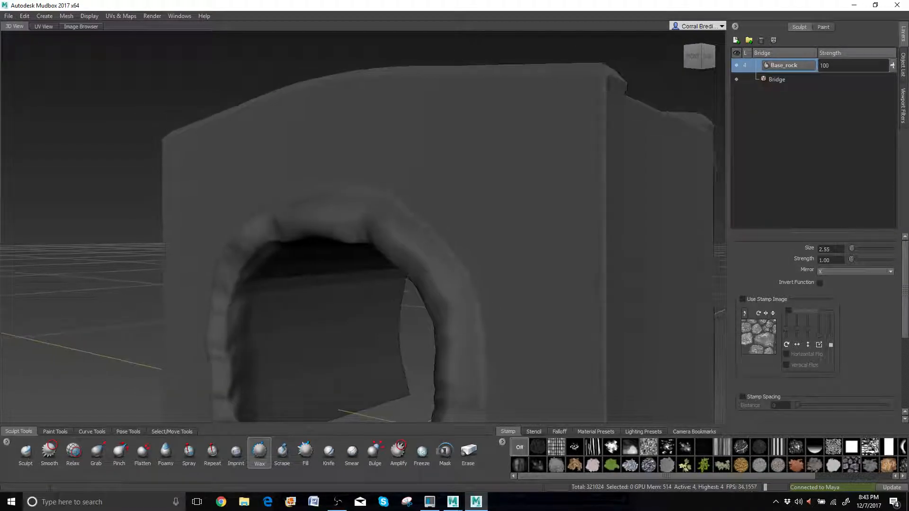
{"action": "key", "text": "shift"}
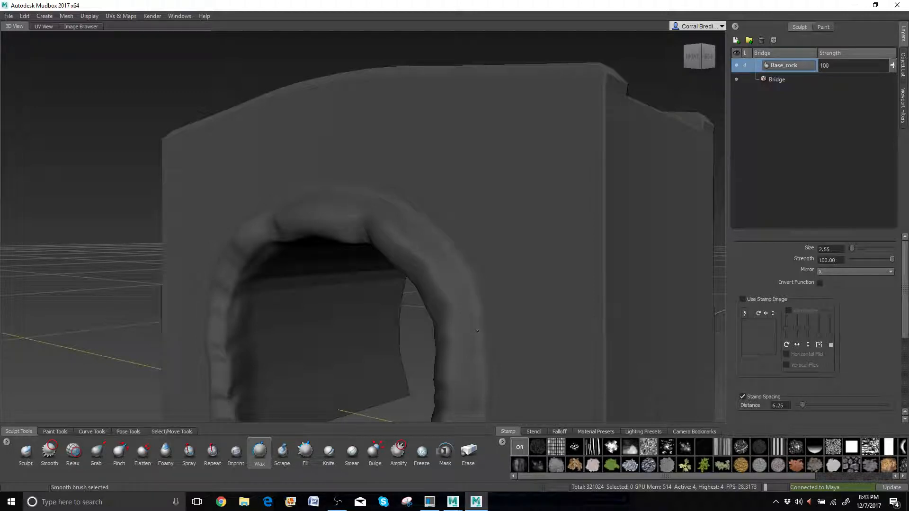
{"action": "mouse_move", "coordinate": [477, 331]}
{"action": "left_mouse_down", "text": "alt"}
{"action": "mouse_move", "coordinate": [549, 327]}
{"action": "mouse_move", "coordinate": [545, 304]}
{"action": "mouse_move", "coordinate": [474, 317]}
{"action": "left_mouse_up", "text": "alt"}
{"action": "left_click_drag", "start_coordinate": [438, 218], "coordinate": [379, 199], "text": "alt"}
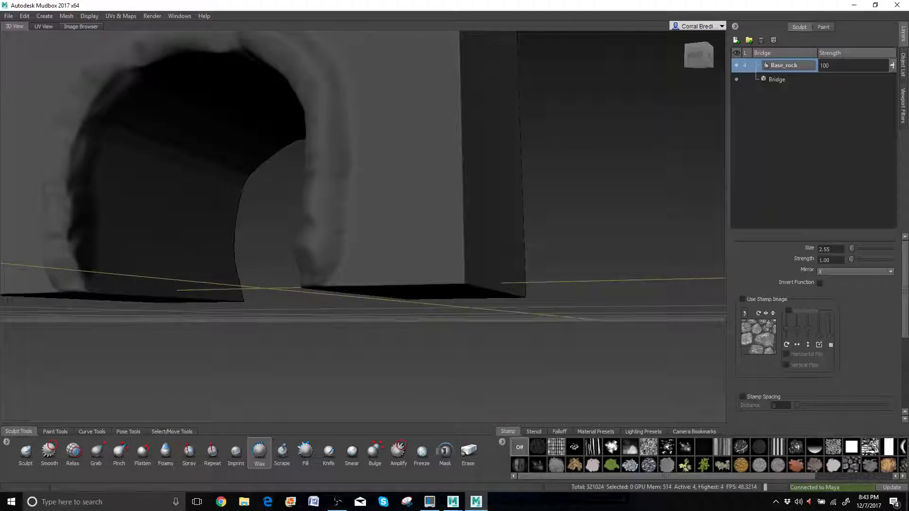
{"action": "key", "text": "shift"}
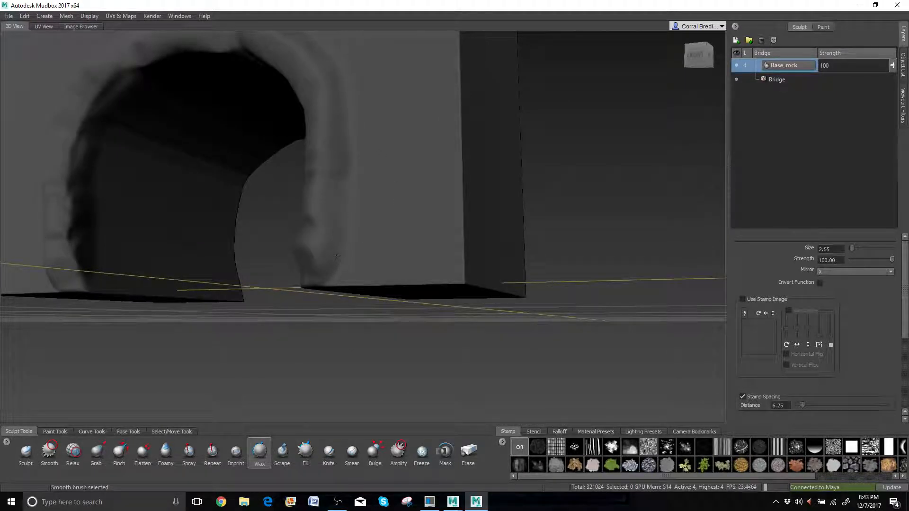
- Add a mirrored Wax blob beside the feet of the front arch rim and smooth it into the bridge face
{"action": "mouse_move", "coordinate": [337, 256]}
{"action": "left_mouse_down", "text": "alt"}
{"action": "mouse_move", "coordinate": [350, 289]}
{"action": "mouse_move", "coordinate": [362, 284]}
{"action": "mouse_move", "coordinate": [407, 212]}
{"action": "mouse_move", "coordinate": [462, 247]}
{"action": "left_mouse_up", "text": "alt"}
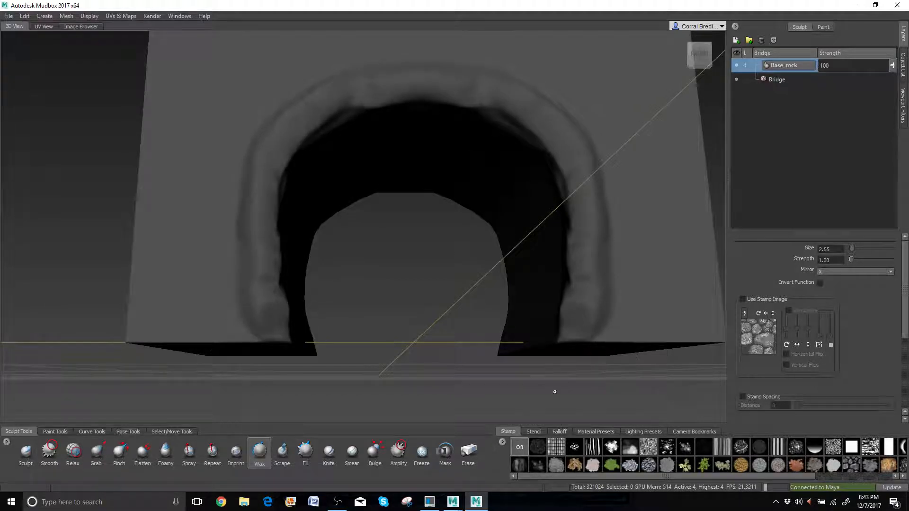
{"action": "left_click_drag", "start_coordinate": [592, 318], "coordinate": [600, 316]}
{"action": "key", "text": "shift"}
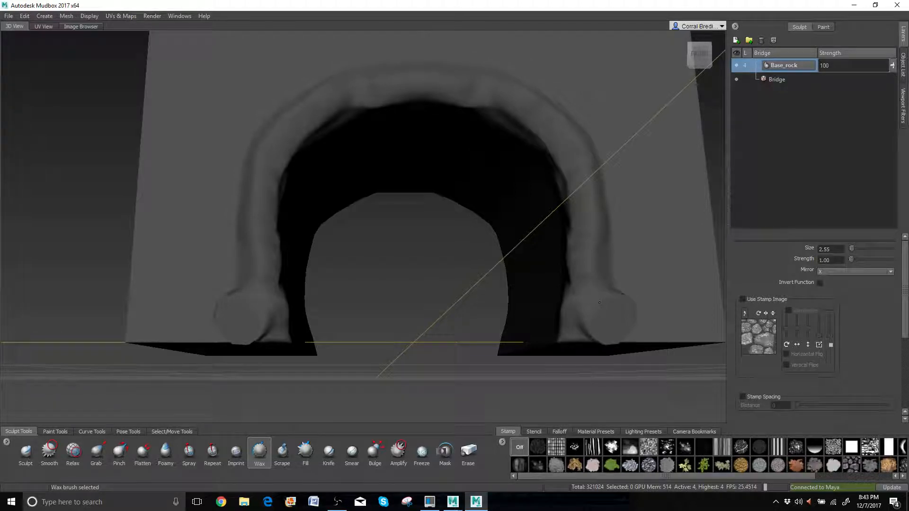
{"action": "left_click_drag", "start_coordinate": [591, 299], "coordinate": [487, 272], "text": "alt"}
{"action": "key", "text": "shift"}
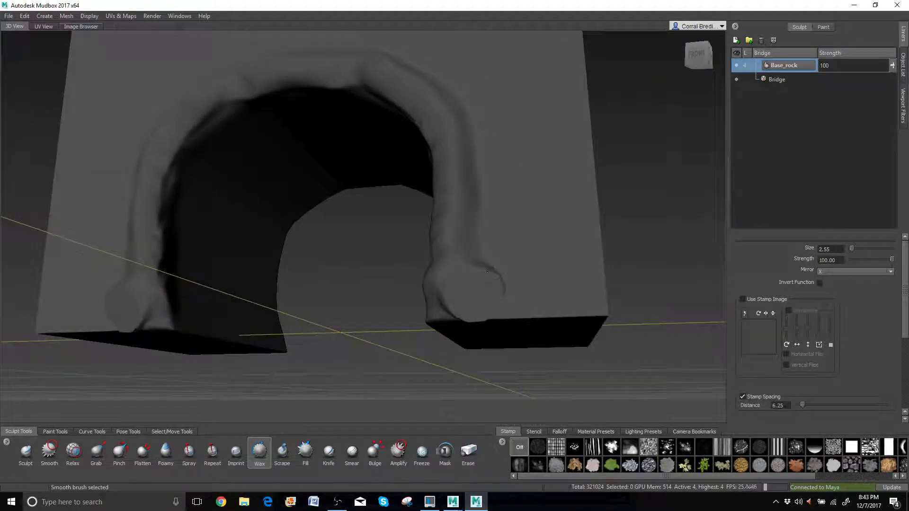
{"action": "mouse_move", "coordinate": [487, 304]}
{"action": "left_mouse_down", "text": "shift"}
{"action": "mouse_move", "coordinate": [448, 315]}
{"action": "mouse_move", "coordinate": [502, 329]}
{"action": "mouse_move", "coordinate": [466, 343]}
{"action": "left_mouse_up", "text": "shift"}
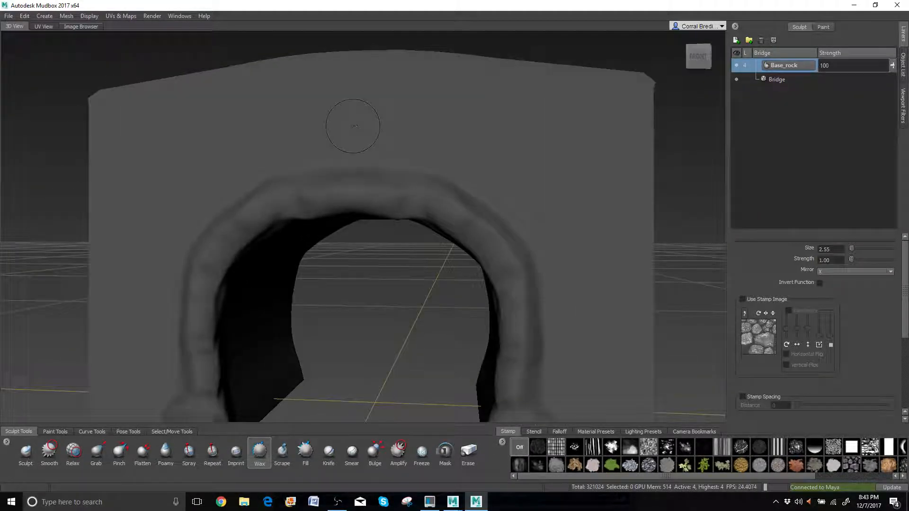
- Build up a rough Wax ridge along the full length of the front parapet with brush size 1.71
{"action": "mouse_move", "coordinate": [353, 126]}
{"action": "left_mouse_down", "text": "alt"}
{"action": "mouse_move", "coordinate": [378, 116]}
{"action": "mouse_move", "coordinate": [402, 156]}
{"action": "mouse_move", "coordinate": [379, 237]}
{"action": "mouse_move", "coordinate": [396, 142]}
{"action": "mouse_move", "coordinate": [379, 203]}
{"action": "mouse_move", "coordinate": [409, 177]}
{"action": "left_mouse_up", "text": "alt"}
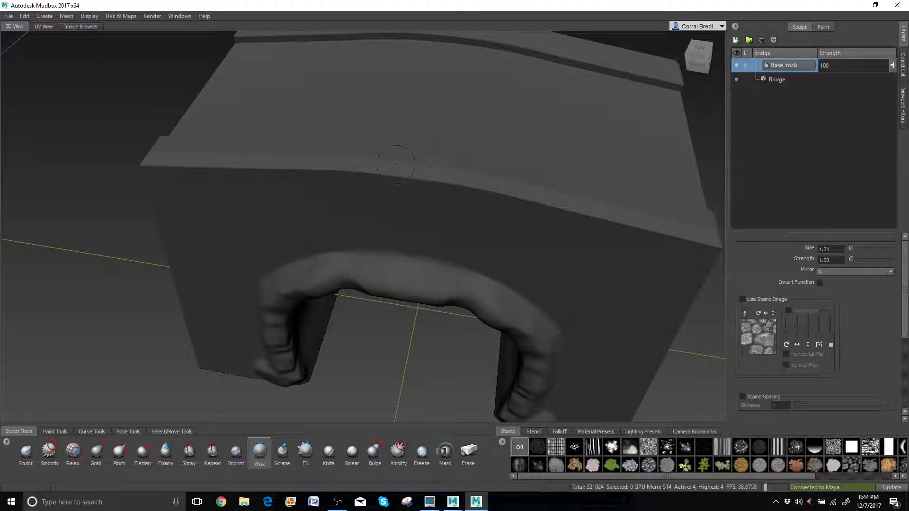
{"action": "mouse_move", "coordinate": [395, 165]}
{"action": "left_mouse_down"}
{"action": "mouse_move", "coordinate": [435, 170]}
{"action": "mouse_move", "coordinate": [374, 166]}
{"action": "mouse_move", "coordinate": [474, 175]}
{"action": "mouse_move", "coordinate": [341, 161]}
{"action": "mouse_move", "coordinate": [535, 199]}
{"action": "mouse_move", "coordinate": [284, 164]}
{"action": "mouse_move", "coordinate": [573, 198]}
{"action": "mouse_move", "coordinate": [616, 221]}
{"action": "mouse_move", "coordinate": [703, 241]}
{"action": "left_mouse_up"}
{"action": "key", "text": "ctrl+z"}
{"action": "left_click_drag", "start_coordinate": [441, 206], "coordinate": [423, 245], "text": "alt"}
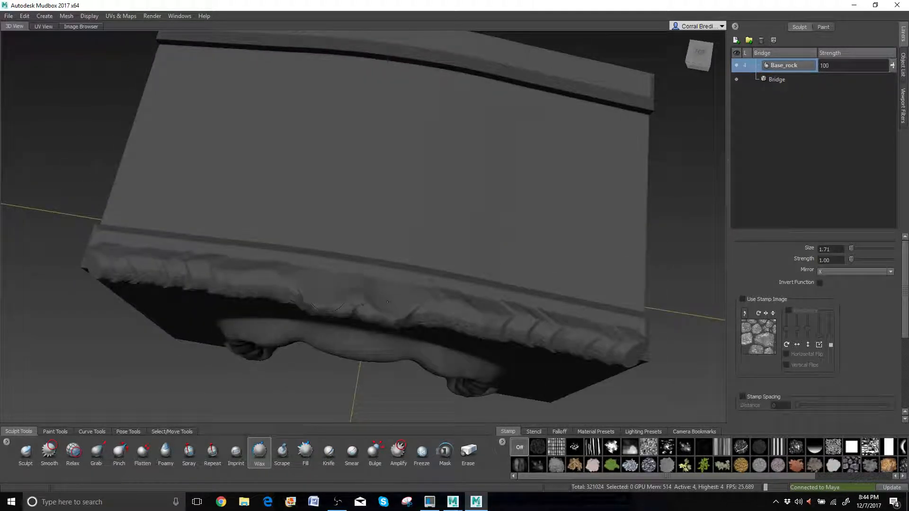
{"action": "mouse_move", "coordinate": [328, 292]}
{"action": "left_mouse_down"}
{"action": "mouse_move", "coordinate": [340, 280]}
{"action": "mouse_move", "coordinate": [381, 275]}
{"action": "mouse_move", "coordinate": [628, 322]}
{"action": "left_mouse_up"}
- Smooth the top and outer edge of the front parapet ridge, including its end corners, with brush size 3.02
{"action": "mouse_move", "coordinate": [474, 284]}
{"action": "left_mouse_down", "text": "alt"}
{"action": "mouse_move", "coordinate": [507, 258]}
{"action": "mouse_move", "coordinate": [577, 260]}
{"action": "left_mouse_up", "text": "alt"}
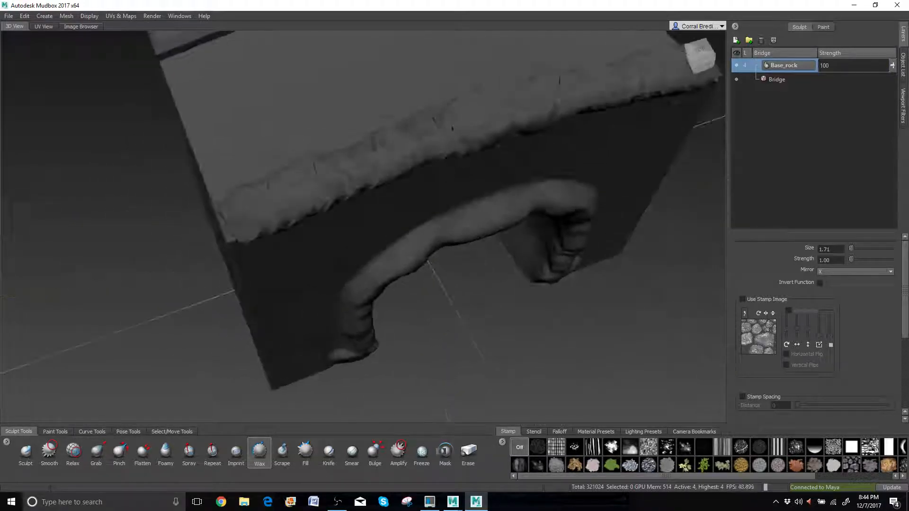
{"action": "middle_click_drag", "start_coordinate": [544, 213], "coordinate": [447, 381], "text": "alt"}
{"action": "left_click_drag", "start_coordinate": [448, 381], "coordinate": [582, 308], "text": "alt"}
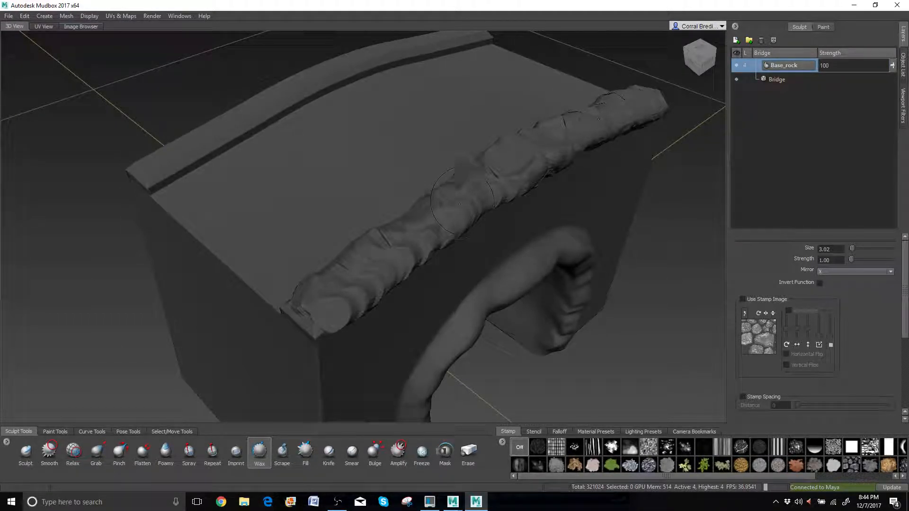
{"action": "key", "text": "shift"}
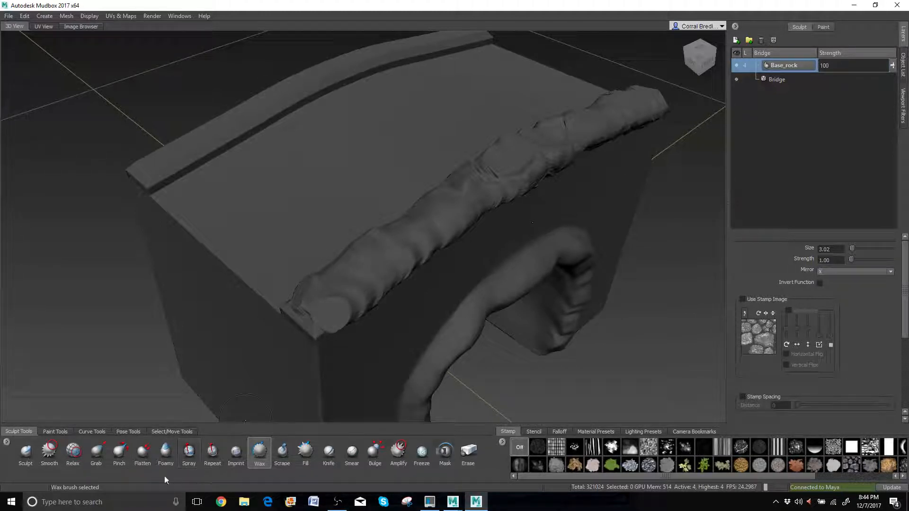
{"action": "left_click", "coordinate": [48, 455]}
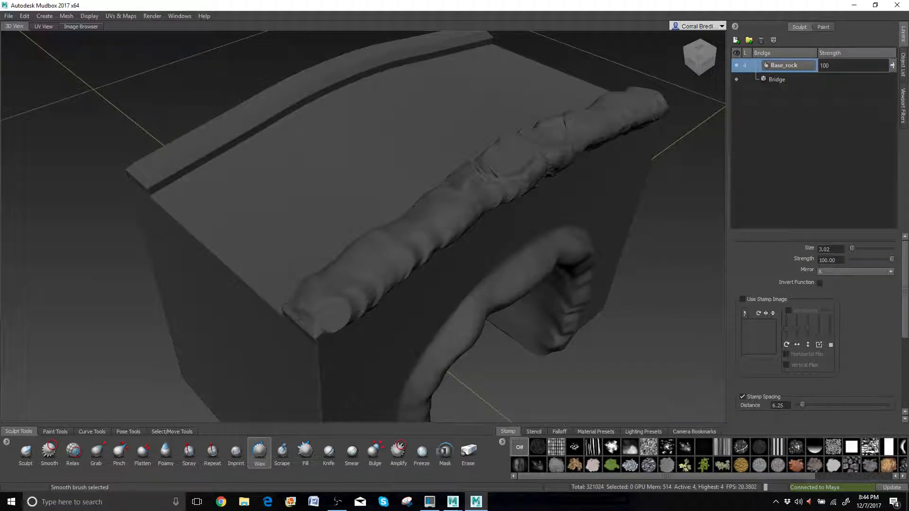
{"action": "left_click_drag", "start_coordinate": [314, 325], "coordinate": [338, 297], "text": "alt"}
{"action": "key", "text": "shift"}
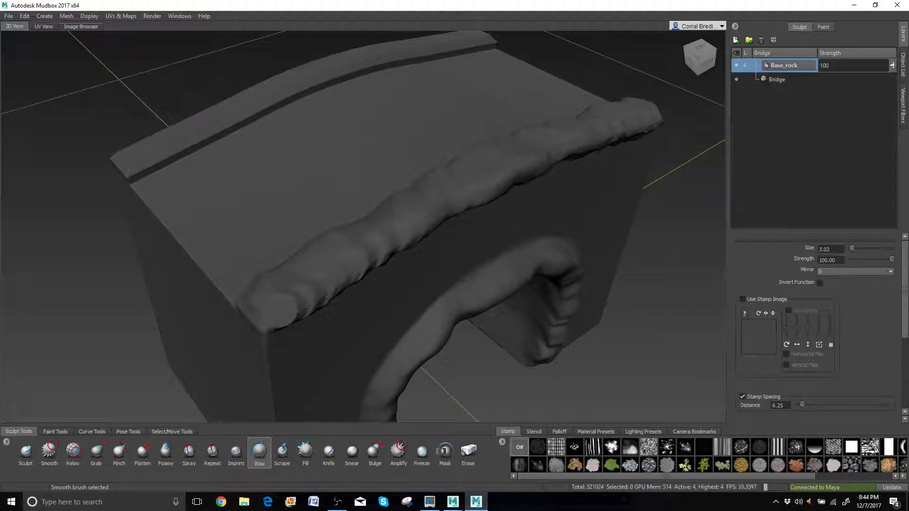
- Smooth the jagged underside of the front parapet ridge where it overhangs the bridge's front face
{"action": "left_click_drag", "start_coordinate": [502, 147], "coordinate": [483, 185], "text": "alt"}
{"action": "mouse_move", "coordinate": [483, 223]}
{"action": "left_mouse_down", "text": "alt"}
{"action": "mouse_move", "coordinate": [474, 190]}
{"action": "mouse_move", "coordinate": [484, 126]}
{"action": "mouse_move", "coordinate": [466, 156]}
{"action": "mouse_move", "coordinate": [455, 152]}
{"action": "left_mouse_up", "text": "alt"}
{"action": "key", "text": "shift"}
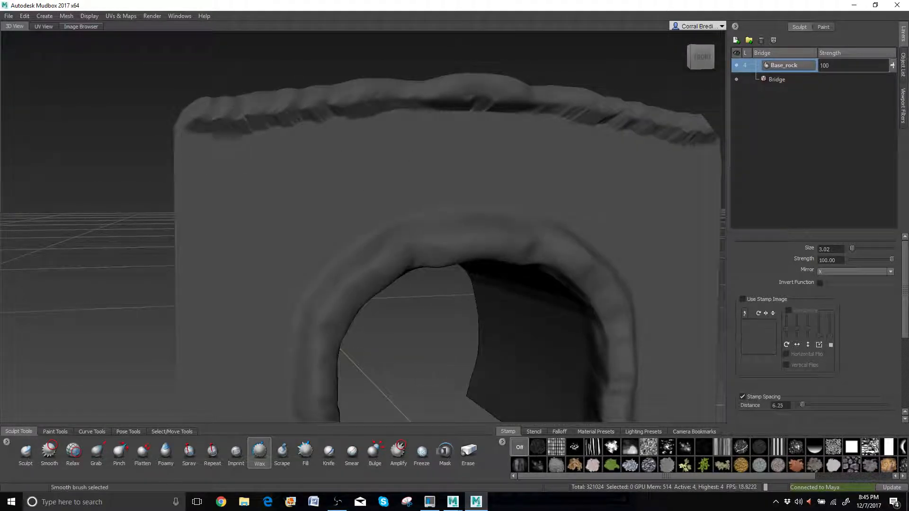
{"action": "left_click_drag", "start_coordinate": [428, 105], "coordinate": [494, 109], "text": "shift"}
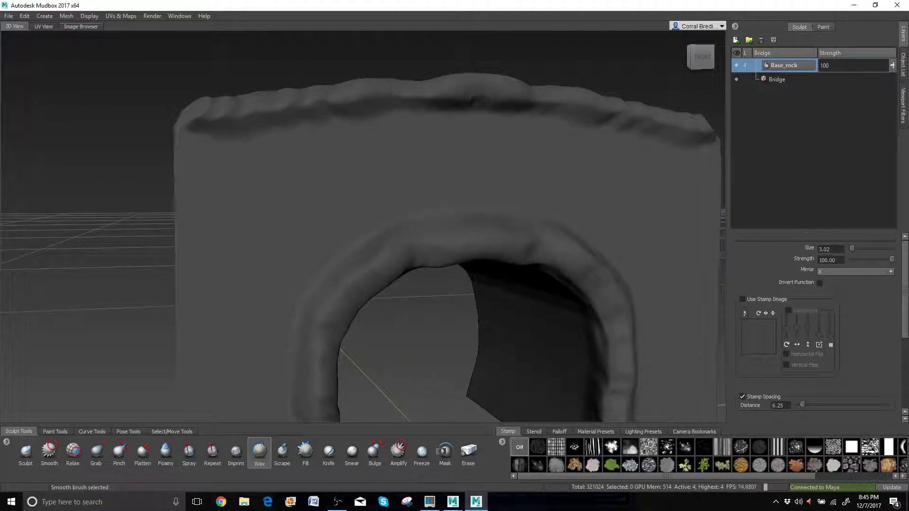
- Smooth the inner side of the front parapet ridge, along the seam facing the bridge deck
{"action": "scroll", "coordinate": [452, 138], "scroll_direction": "down", "scroll_amount": 4}
{"action": "left_click_drag", "start_coordinate": [452, 139], "coordinate": [587, 157], "text": "alt"}
{"action": "left_click_drag", "start_coordinate": [521, 52], "coordinate": [557, 83], "text": "alt"}
{"action": "middle_click_drag", "start_coordinate": [557, 83], "coordinate": [415, 136], "text": "alt"}
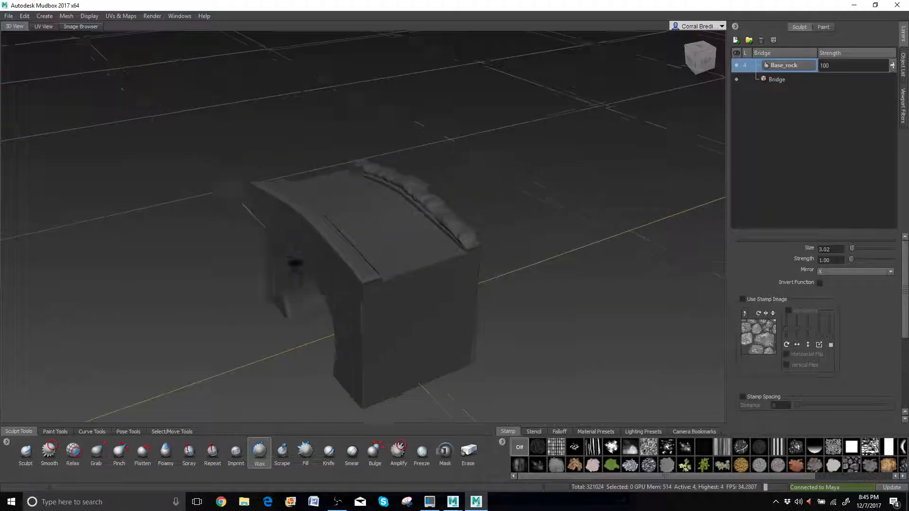
{"action": "scroll", "coordinate": [414, 136], "scroll_direction": "up", "scroll_amount": 2}
{"action": "scroll", "coordinate": [415, 136], "scroll_direction": "up", "scroll_amount": 4}
{"action": "left_click_drag", "start_coordinate": [414, 137], "coordinate": [505, 160], "text": "alt"}
{"action": "middle_click_drag", "start_coordinate": [504, 160], "coordinate": [596, 190], "text": "alt"}
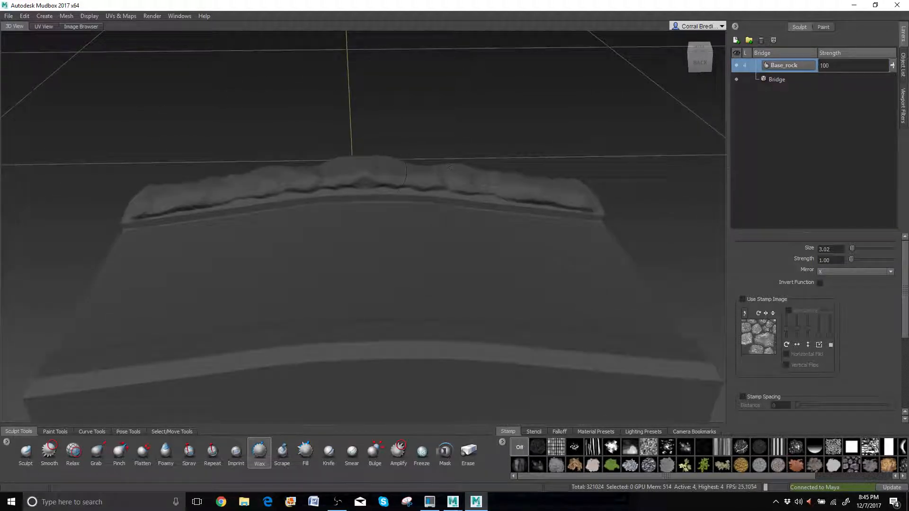
{"action": "left_click_drag", "start_coordinate": [364, 185], "coordinate": [539, 203], "text": "shift"}
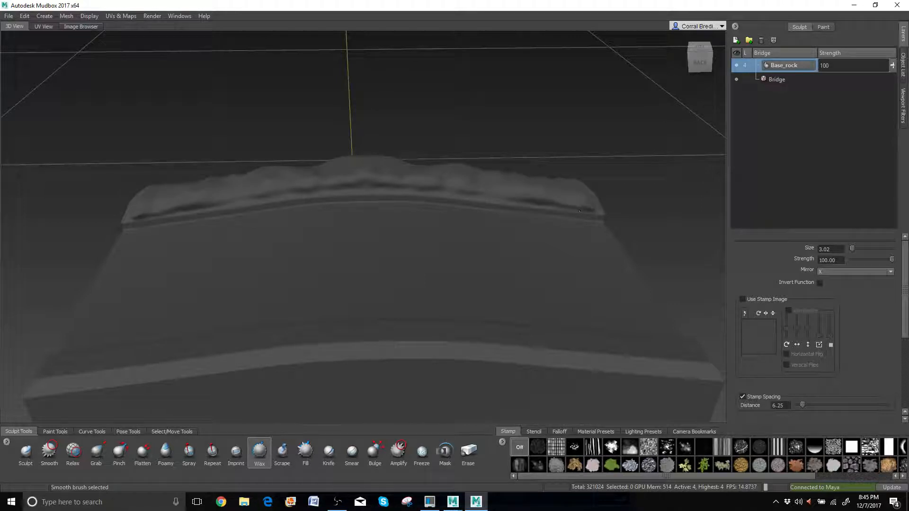
{"action": "left_click_drag", "start_coordinate": [478, 211], "coordinate": [320, 180], "text": "shift"}
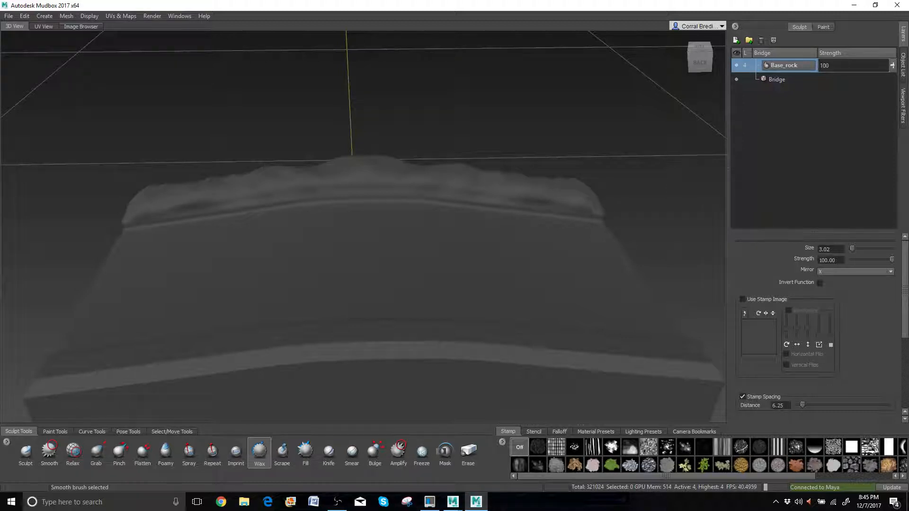
- Build up a mirrored Wax rim around the back arch opening, from the crown down to the base
{"action": "right_click_drag", "start_coordinate": [361, 242], "coordinate": [343, 265], "text": "alt"}
{"action": "middle_click_drag", "start_coordinate": [342, 284], "coordinate": [333, 203], "text": "alt"}
{"action": "left_click_drag", "start_coordinate": [344, 280], "coordinate": [345, 221], "text": "alt"}
{"action": "middle_click_drag", "start_coordinate": [342, 223], "coordinate": [308, 98], "text": "alt"}
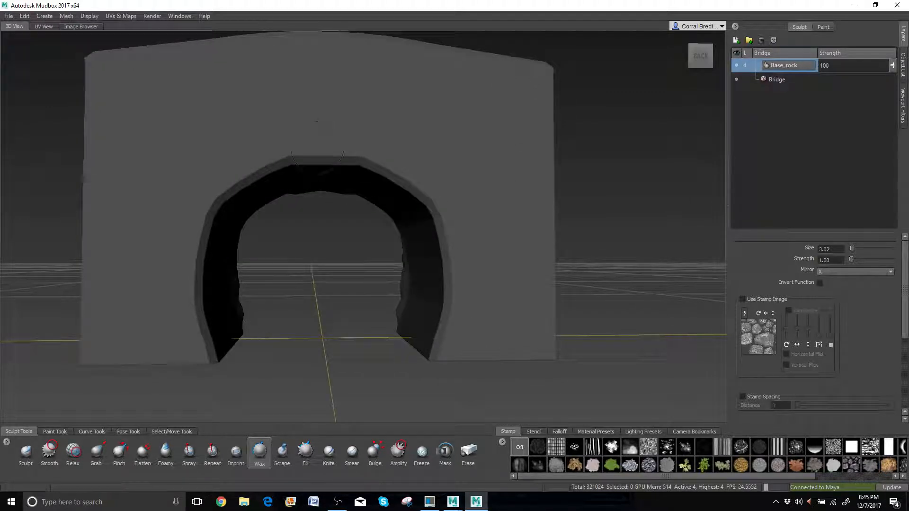
{"action": "mouse_move", "coordinate": [318, 149]}
{"action": "left_mouse_down"}
{"action": "mouse_move", "coordinate": [381, 156]}
{"action": "mouse_move", "coordinate": [415, 169]}
{"action": "mouse_move", "coordinate": [452, 204]}
{"action": "mouse_move", "coordinate": [469, 307]}
{"action": "mouse_move", "coordinate": [460, 359]}
{"action": "mouse_move", "coordinate": [450, 340]}
{"action": "left_mouse_up"}
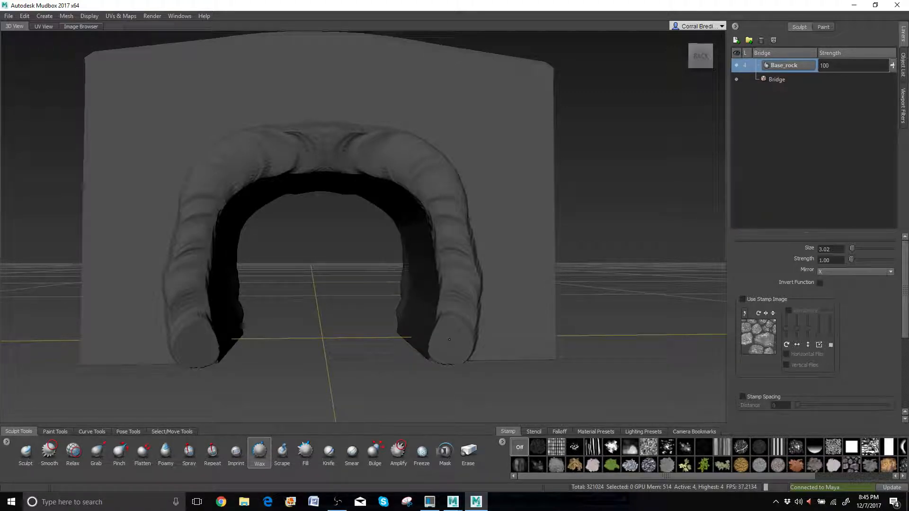
- Smooth the outer edge, upper curves and crown of the back arch rim
{"action": "scroll", "coordinate": [230, 134], "scroll_direction": "up", "scroll_amount": 3}
{"action": "left_click_drag", "start_coordinate": [383, 231], "coordinate": [478, 230], "text": "alt"}
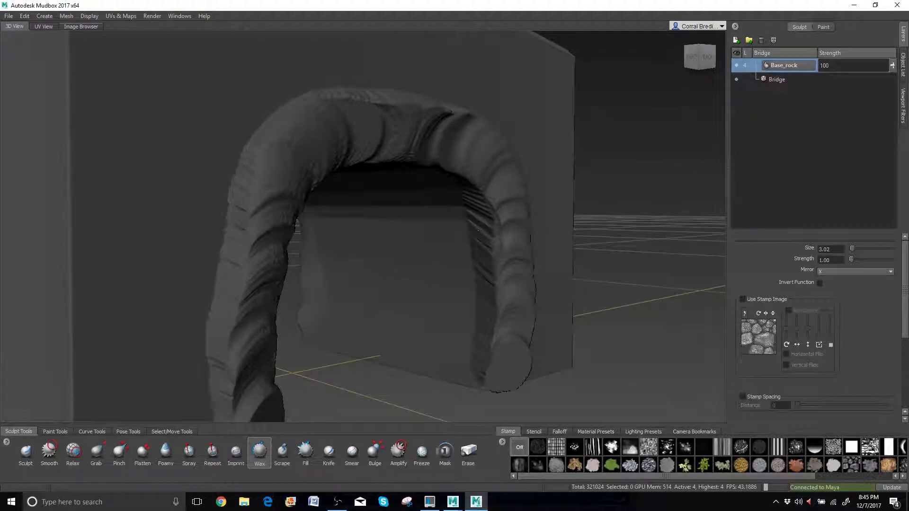
{"action": "mouse_move", "coordinate": [261, 242]}
{"action": "left_mouse_down", "text": "shift"}
{"action": "mouse_move", "coordinate": [260, 232]}
{"action": "mouse_move", "coordinate": [255, 243]}
{"action": "left_mouse_up", "text": "shift"}
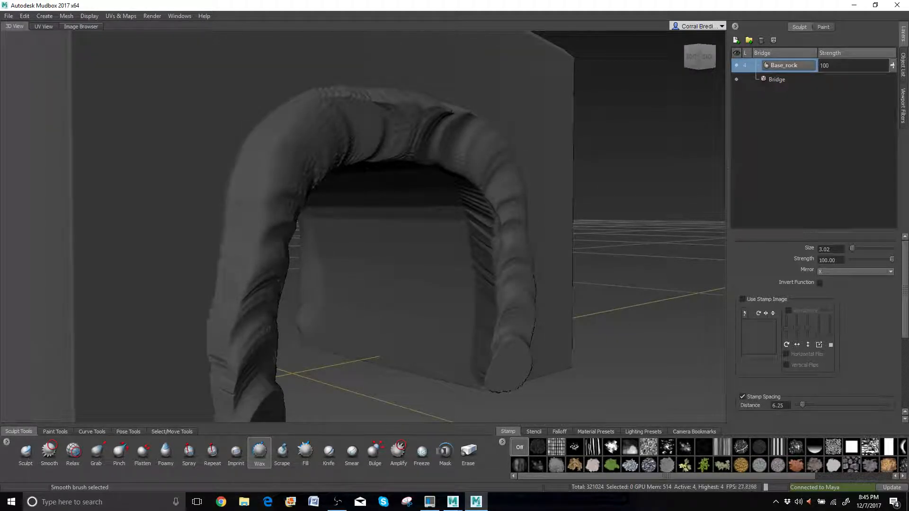
{"action": "left_click_drag", "start_coordinate": [314, 110], "coordinate": [368, 96], "text": "shift"}
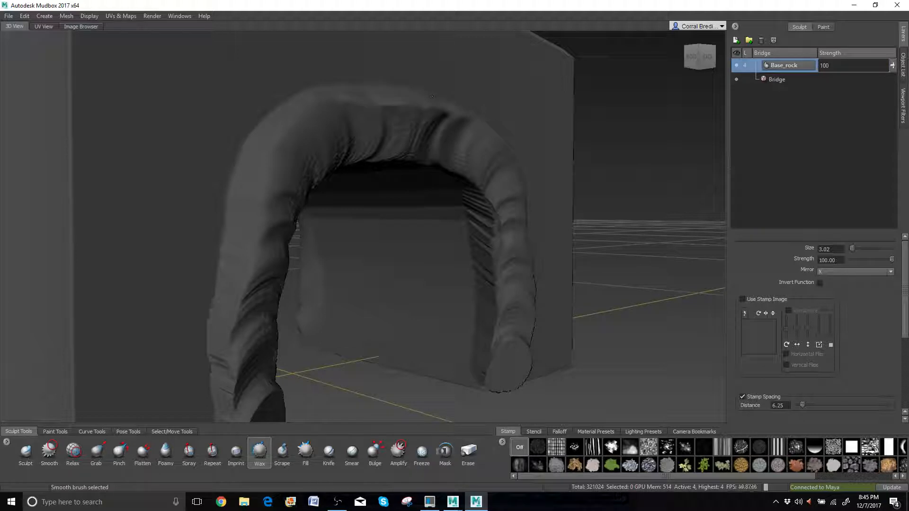
{"action": "key", "text": "shift"}
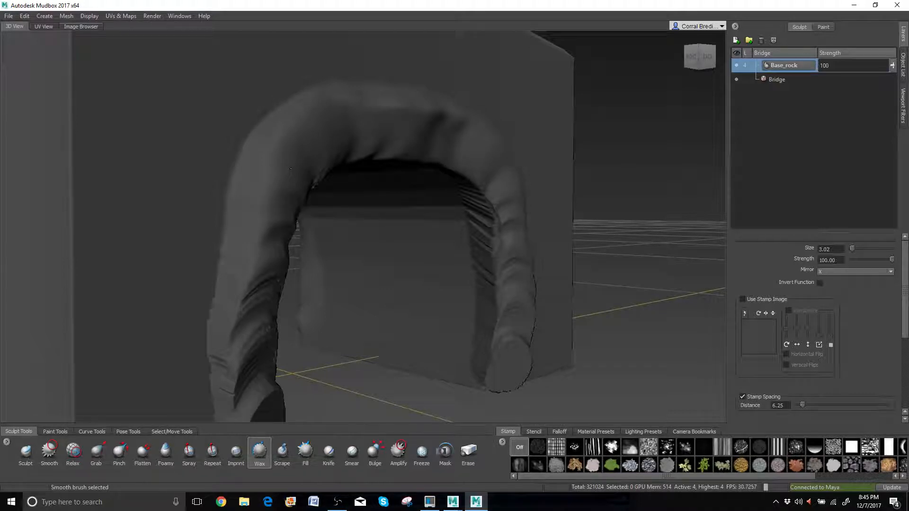
- Smooth the grooved outer side of the back arch rim's lower legs, down to the feet
{"action": "middle_click_drag", "start_coordinate": [269, 327], "coordinate": [362, 166], "text": "alt"}
{"action": "left_click_drag", "start_coordinate": [362, 166], "coordinate": [322, 190], "text": "alt"}
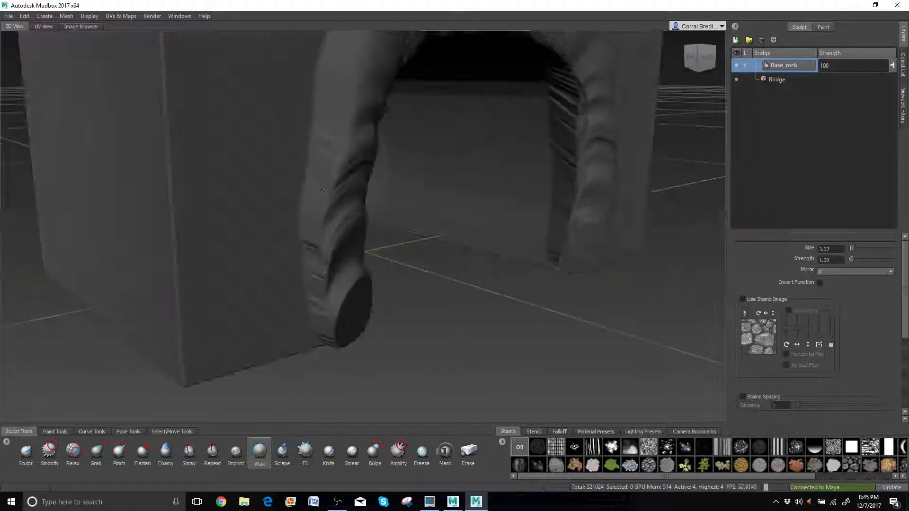
{"action": "key", "text": "shift"}
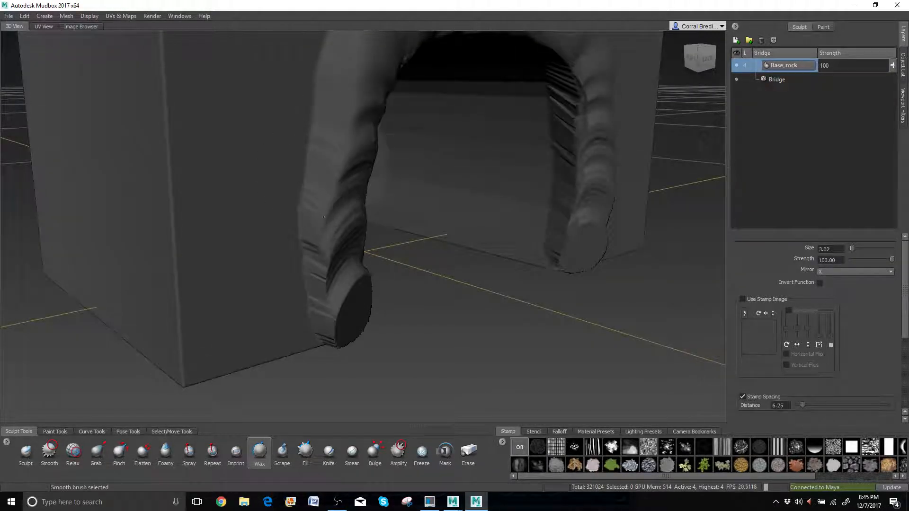
{"action": "left_click_drag", "start_coordinate": [317, 254], "coordinate": [318, 292], "text": "shift"}
{"action": "left_click_drag", "start_coordinate": [324, 324], "coordinate": [331, 339], "text": "shift"}
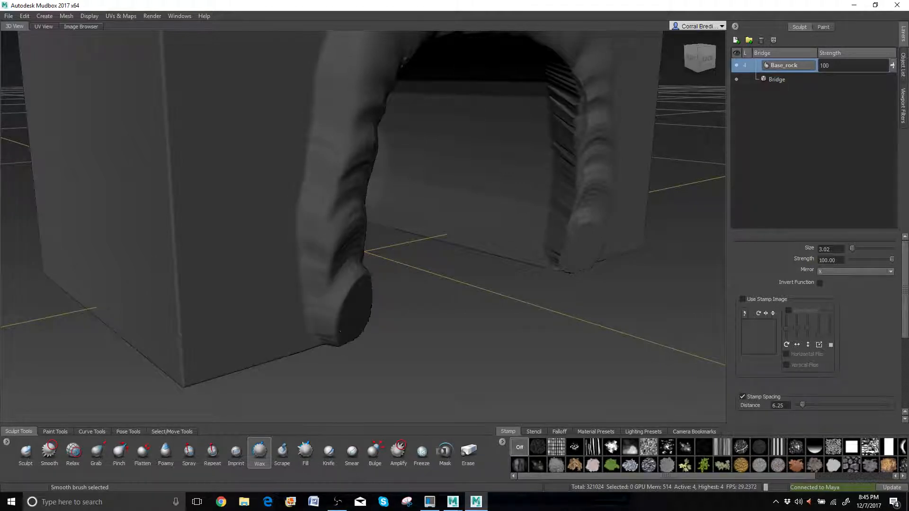
- Smooth the ridges on the front face of the back arch rim's legs
{"action": "left_click_drag", "start_coordinate": [353, 216], "coordinate": [235, 215], "text": "alt"}
{"action": "middle_click_drag", "start_coordinate": [235, 214], "coordinate": [283, 274], "text": "alt"}
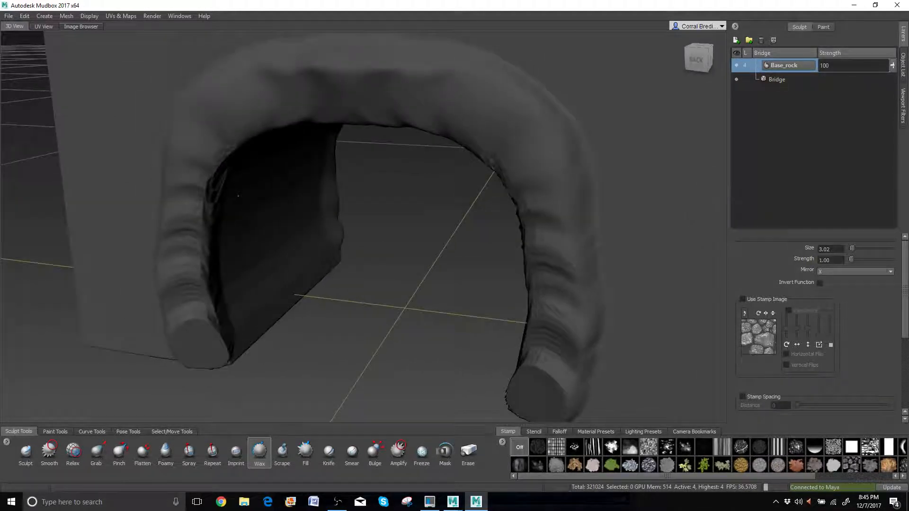
{"action": "mouse_move", "coordinate": [283, 273]}
{"action": "left_mouse_down", "text": "alt"}
{"action": "mouse_move", "coordinate": [308, 237]}
{"action": "mouse_move", "coordinate": [355, 227]}
{"action": "left_mouse_up", "text": "alt"}
{"action": "key", "text": "shift"}
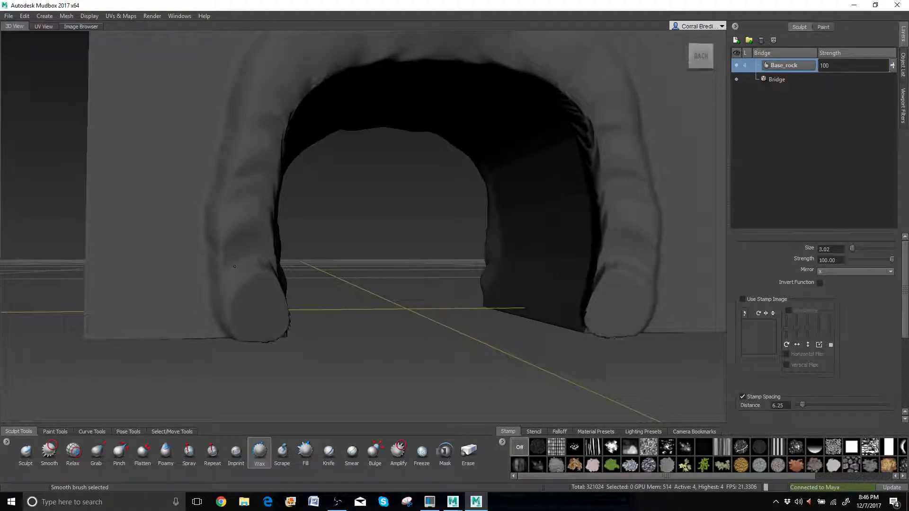
- Smooth the inner seam where the back arch rim meets the tunnel walls and ceiling
{"action": "mouse_move", "coordinate": [267, 88]}
{"action": "left_mouse_down", "text": "alt"}
{"action": "mouse_move", "coordinate": [207, 122]}
{"action": "mouse_move", "coordinate": [183, 170]}
{"action": "mouse_move", "coordinate": [187, 284]}
{"action": "mouse_move", "coordinate": [197, 266]}
{"action": "left_mouse_up", "text": "alt"}
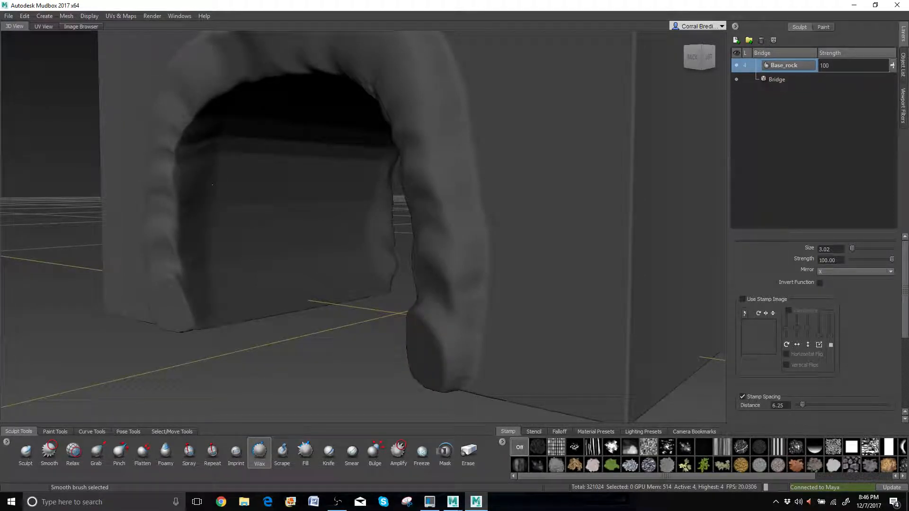
{"action": "middle_click_drag", "start_coordinate": [213, 185], "coordinate": [212, 296], "text": "alt"}
{"action": "mouse_move", "coordinate": [213, 289]}
{"action": "left_mouse_down", "text": "alt"}
{"action": "mouse_move", "coordinate": [256, 54]}
{"action": "mouse_move", "coordinate": [291, 86]}
{"action": "left_mouse_up", "text": "alt"}
{"action": "key", "text": "shift"}
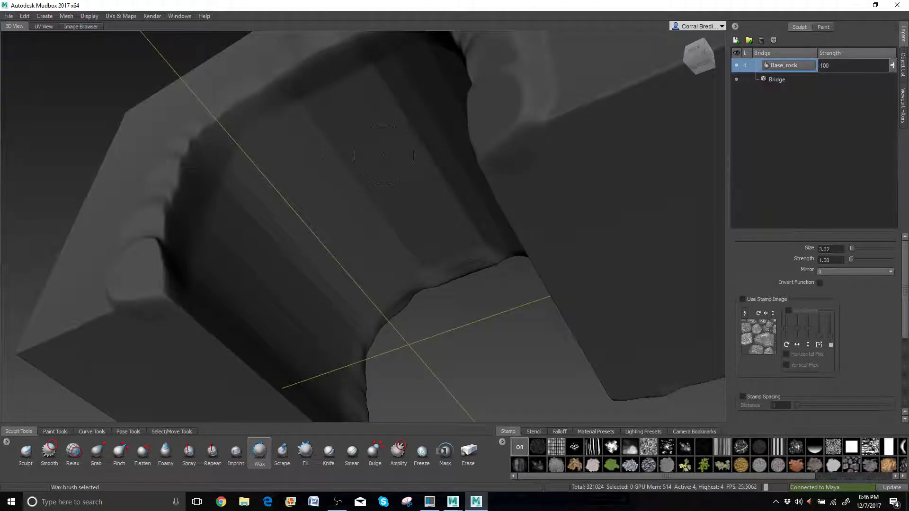
- Build up a mirrored Wax ridge along the full length of the back parapet with brush size 3.02
{"action": "mouse_move", "coordinate": [383, 154]}
{"action": "left_mouse_down", "text": "alt"}
{"action": "mouse_move", "coordinate": [339, 168]}
{"action": "mouse_move", "coordinate": [371, 235]}
{"action": "mouse_move", "coordinate": [386, 213]}
{"action": "left_mouse_up", "text": "alt"}
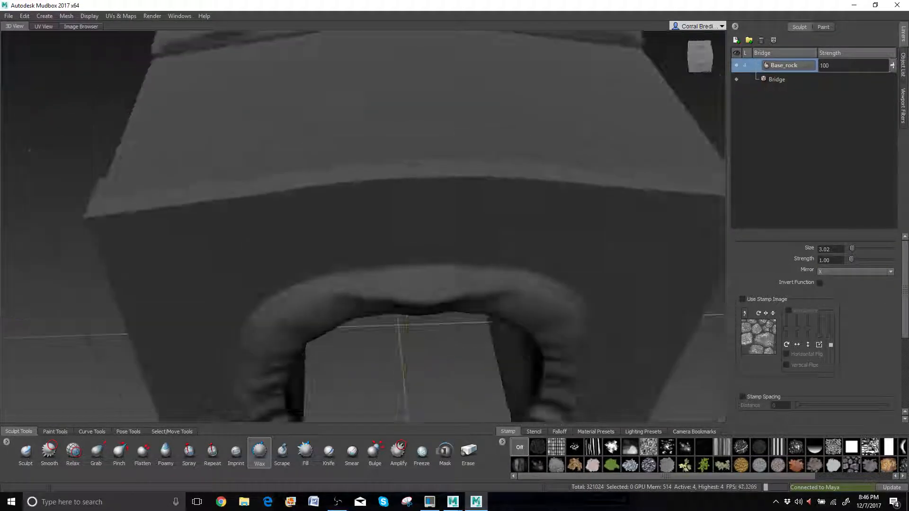
{"action": "right_click_drag", "start_coordinate": [385, 213], "coordinate": [360, 88], "text": "alt"}
{"action": "left_click_drag", "start_coordinate": [415, 121], "coordinate": [445, 154], "text": "alt"}
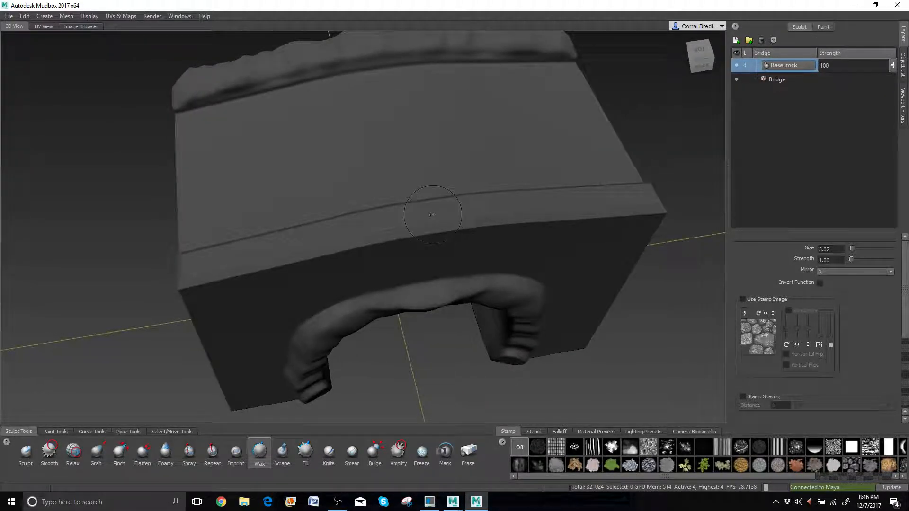
{"action": "mouse_move", "coordinate": [432, 223]}
{"action": "left_mouse_down"}
{"action": "mouse_move", "coordinate": [422, 215]}
{"action": "mouse_move", "coordinate": [458, 208]}
{"action": "mouse_move", "coordinate": [487, 223]}
{"action": "mouse_move", "coordinate": [646, 204]}
{"action": "left_mouse_up"}
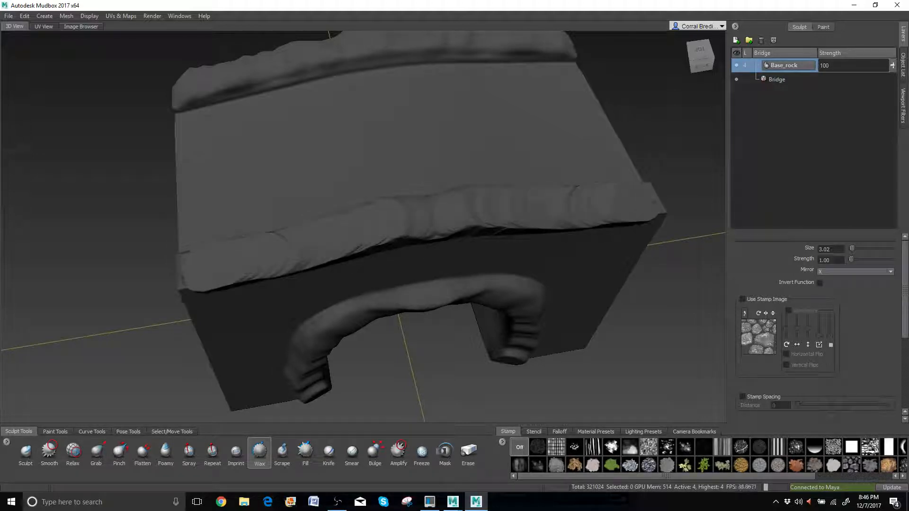
- Smooth the inner side of the back parapet ridge where it faces the bridge deck
{"action": "mouse_move", "coordinate": [392, 232]}
{"action": "left_mouse_down", "text": "alt"}
{"action": "mouse_move", "coordinate": [454, 242]}
{"action": "mouse_move", "coordinate": [603, 207]}
{"action": "left_mouse_up", "text": "alt"}
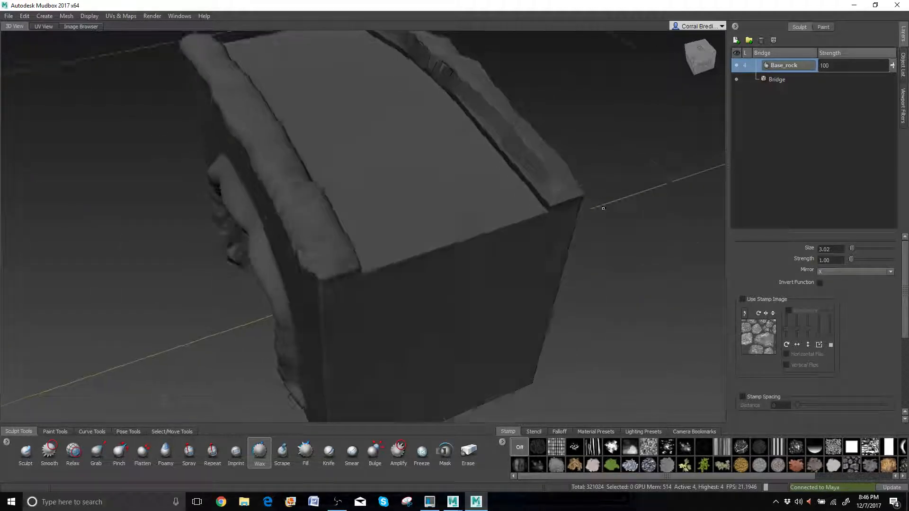
{"action": "middle_click_drag", "start_coordinate": [487, 52], "coordinate": [341, 223], "text": "alt"}
{"action": "scroll", "coordinate": [341, 223], "scroll_direction": "up", "scroll_amount": 3}
{"action": "left_click_drag", "start_coordinate": [341, 221], "coordinate": [482, 182], "text": "alt"}
{"action": "middle_click_drag", "start_coordinate": [298, 268], "coordinate": [305, 206], "text": "alt"}
{"action": "mouse_move", "coordinate": [305, 206]}
{"action": "left_mouse_down", "text": "alt"}
{"action": "mouse_move", "coordinate": [406, 225]}
{"action": "mouse_move", "coordinate": [495, 227]}
{"action": "left_mouse_up", "text": "alt"}
{"action": "key", "text": "shift"}
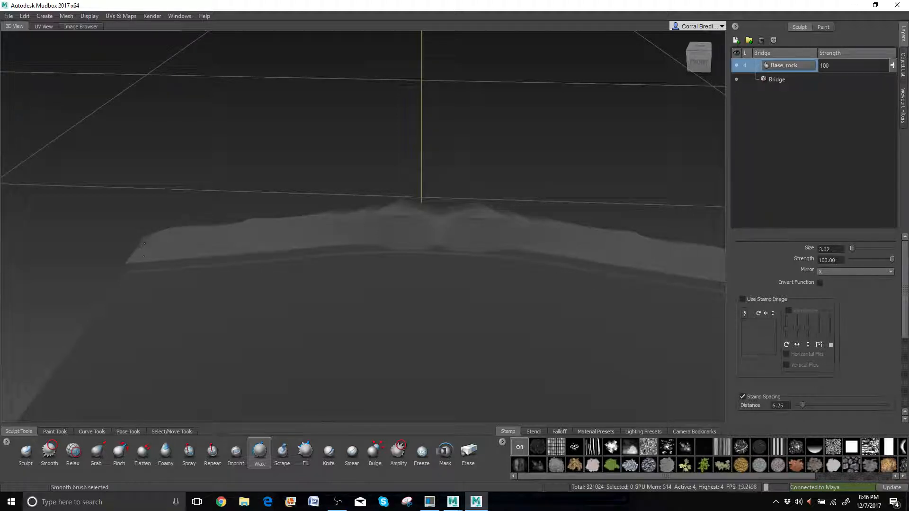
- Smooth the back parapet ridge along its seam with the bridge deck and along its outer overhanging edge
{"action": "left_click_drag", "start_coordinate": [224, 255], "coordinate": [483, 254], "text": "shift"}
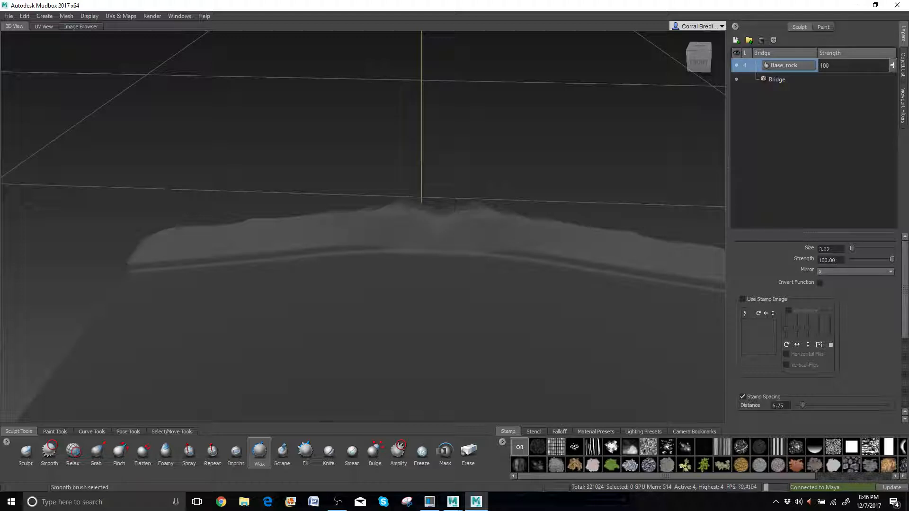
{"action": "mouse_move", "coordinate": [202, 178]}
{"action": "left_mouse_down", "text": "alt"}
{"action": "mouse_move", "coordinate": [242, 213]}
{"action": "mouse_move", "coordinate": [304, 332]}
{"action": "mouse_move", "coordinate": [402, 142]}
{"action": "mouse_move", "coordinate": [402, 95]}
{"action": "mouse_move", "coordinate": [336, 157]}
{"action": "left_mouse_up", "text": "alt"}
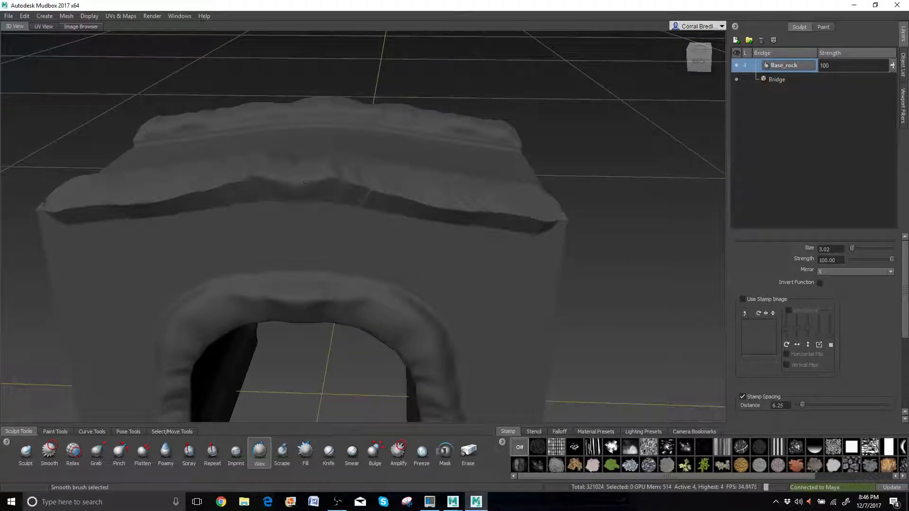
{"action": "left_click_drag", "start_coordinate": [388, 200], "coordinate": [518, 219], "text": "shift"}
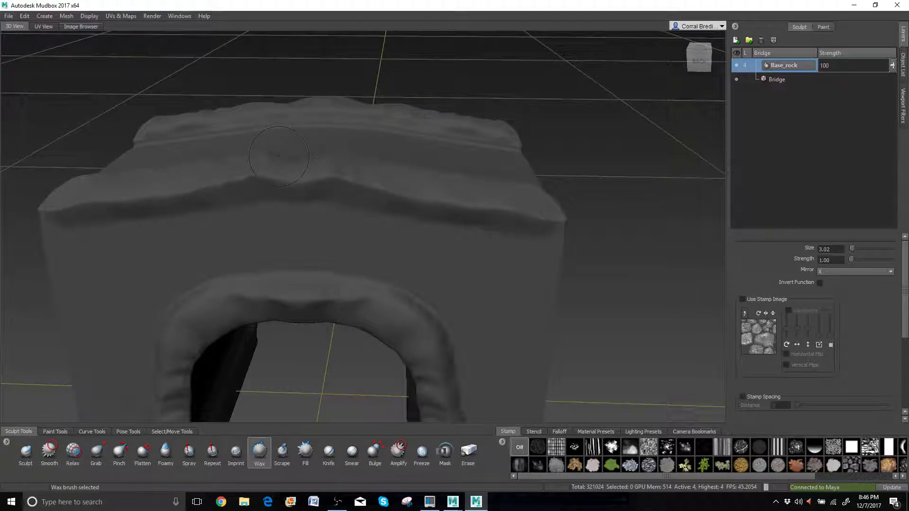
{"action": "right_click_drag", "start_coordinate": [359, 228], "coordinate": [312, 246], "text": "alt"}
{"action": "left_click_drag", "start_coordinate": [313, 246], "coordinate": [360, 209], "text": "alt"}
{"action": "left_click_drag", "start_coordinate": [352, 162], "coordinate": [369, 184], "text": "alt"}
{"action": "middle_click_drag", "start_coordinate": [332, 261], "coordinate": [346, 141], "text": "alt"}
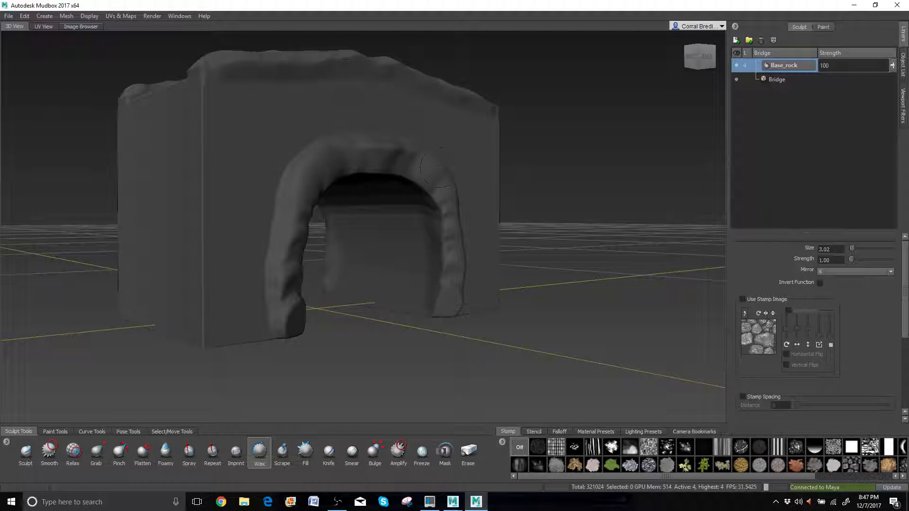
{"action": "left_click_drag", "start_coordinate": [440, 167], "coordinate": [403, 161], "text": "alt"}
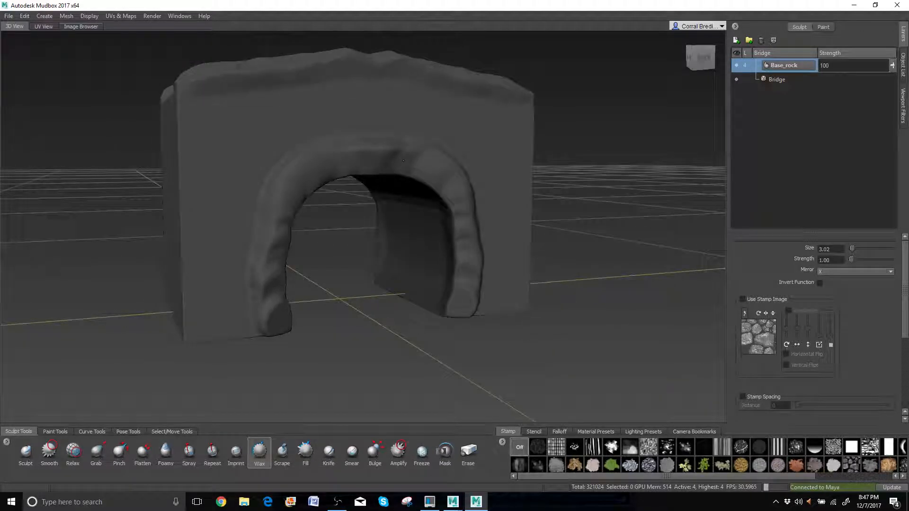
- Begin saving the scene as a new Mudbox file and name it Bridge_Stone, without the fbx extension
{"action": "left_click", "coordinate": [9, 16]}
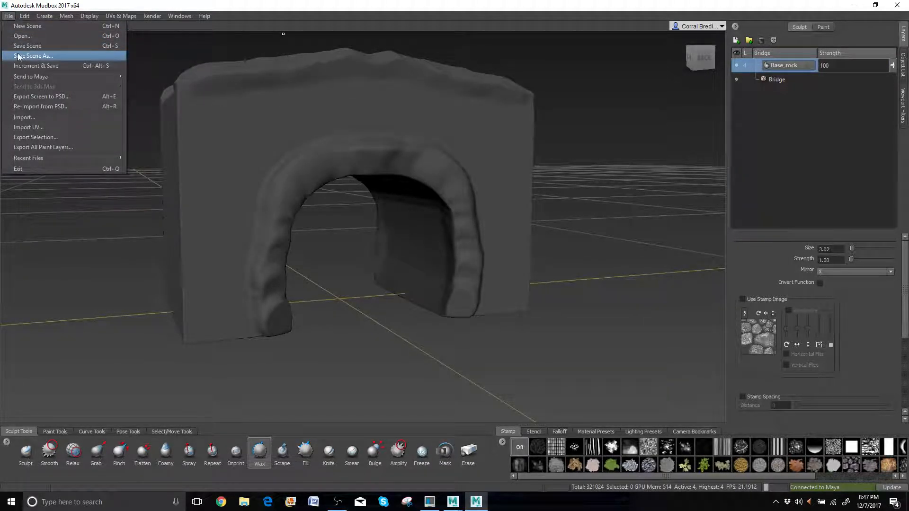
{"action": "left_click", "coordinate": [18, 56]}
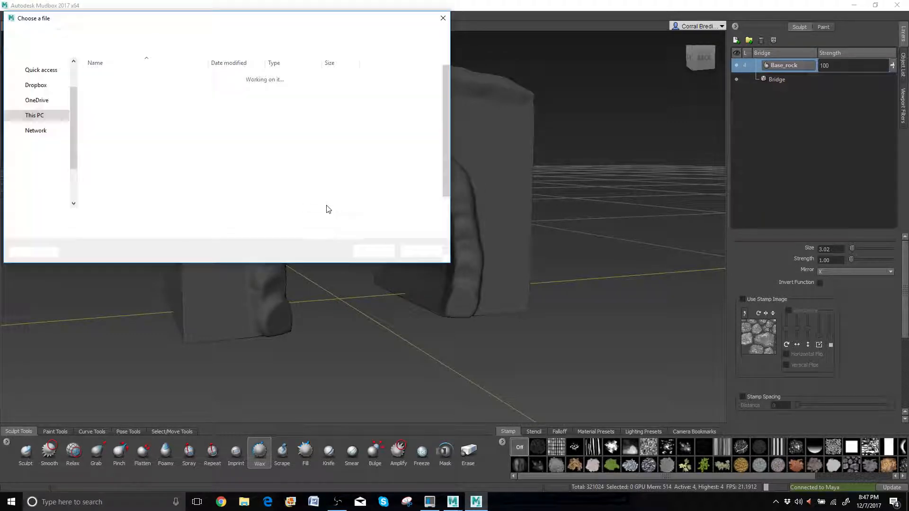
{"action": "left_click", "coordinate": [90, 217]}
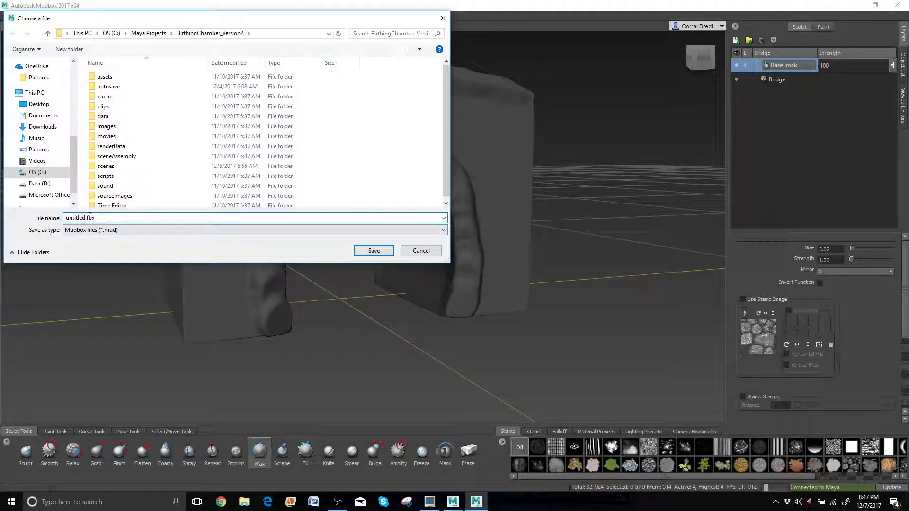
{"action": "double_click", "coordinate": [80, 217]}
{"action": "type", "text": "Bridge_"}
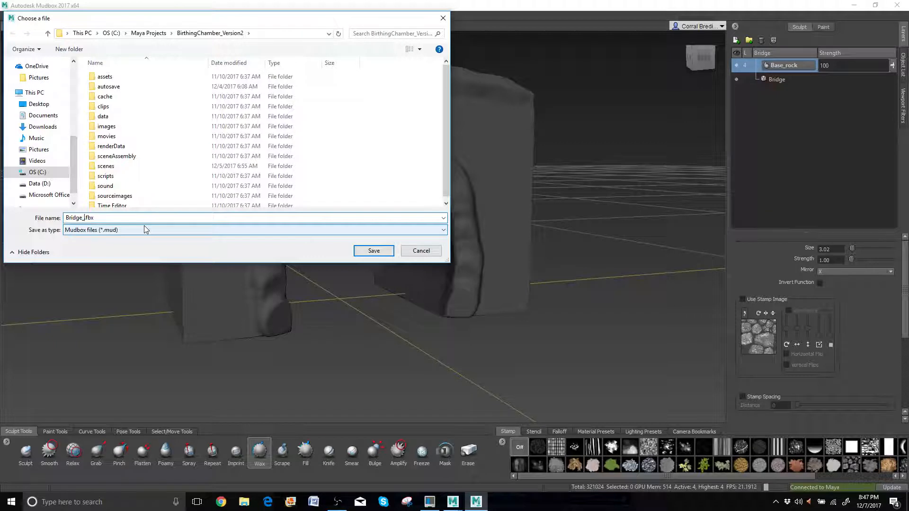
{"action": "type", "text": "Stone"}
{"action": "key", "text": "End"}
{"action": "key", "text": "BackSpace"}
{"action": "key", "text": "BackSpace"}
{"action": "key", "text": "BackSpace"}
{"action": "key", "text": "BackSpace"}
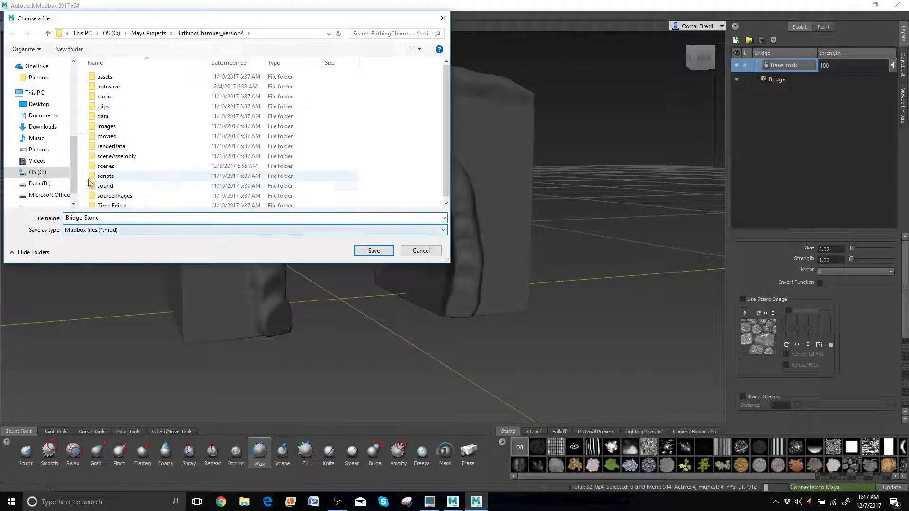
- Set the save location to the Mudbox_Projects folder on the C: drive
{"action": "left_click", "coordinate": [112, 34]}
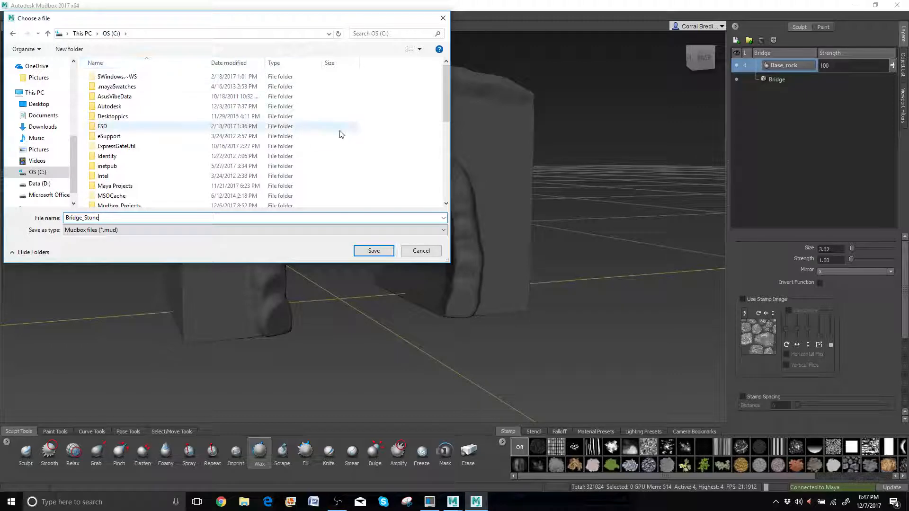
{"action": "scroll", "coordinate": [136, 184], "scroll_direction": "down", "scroll_amount": 4}
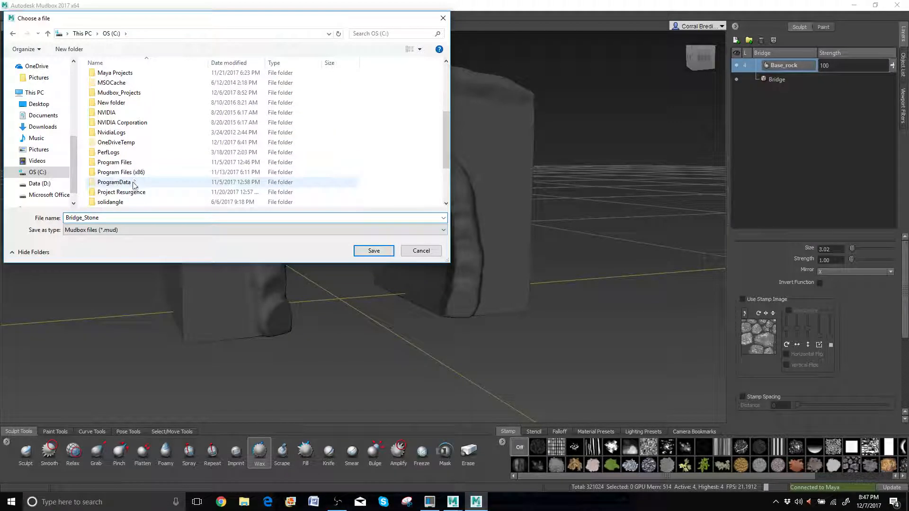
{"action": "scroll", "coordinate": [144, 178], "scroll_direction": "up", "scroll_amount": 4}
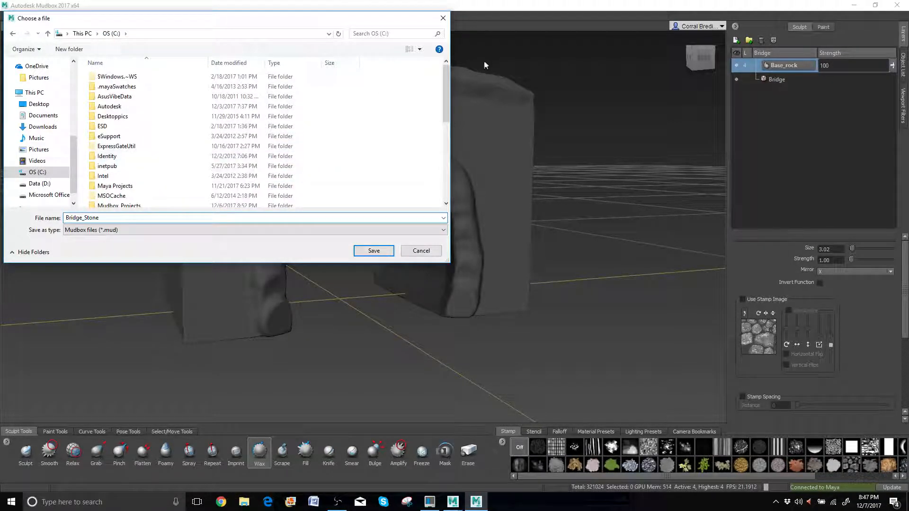
{"action": "left_click_drag", "start_coordinate": [448, 87], "coordinate": [446, 126]}
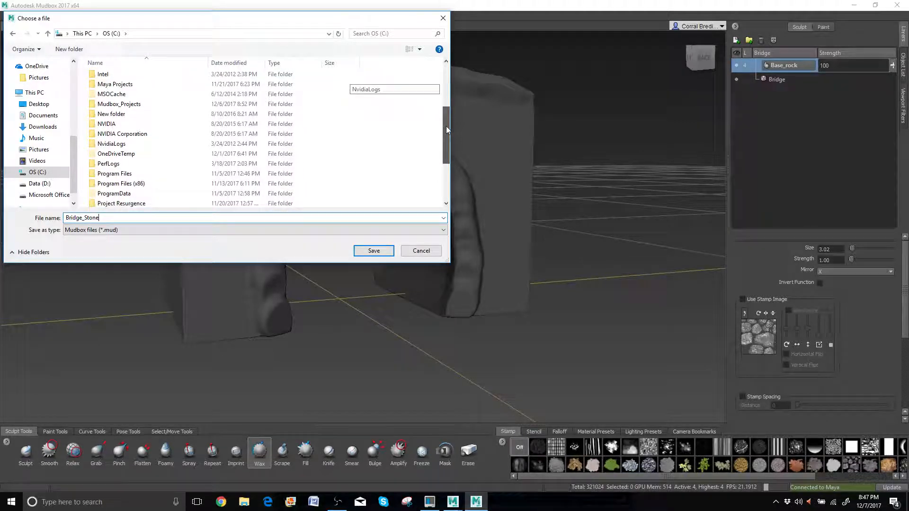
{"action": "double_click", "coordinate": [166, 104]}
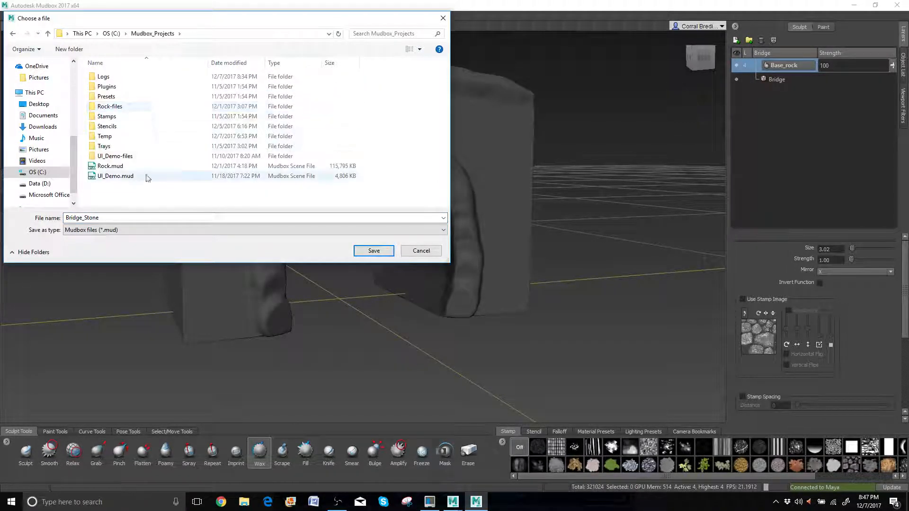
- Create a folder named Stone_Bridge inside Mudbox_Projects and save the scene in it
{"action": "right_click", "coordinate": [166, 203]}
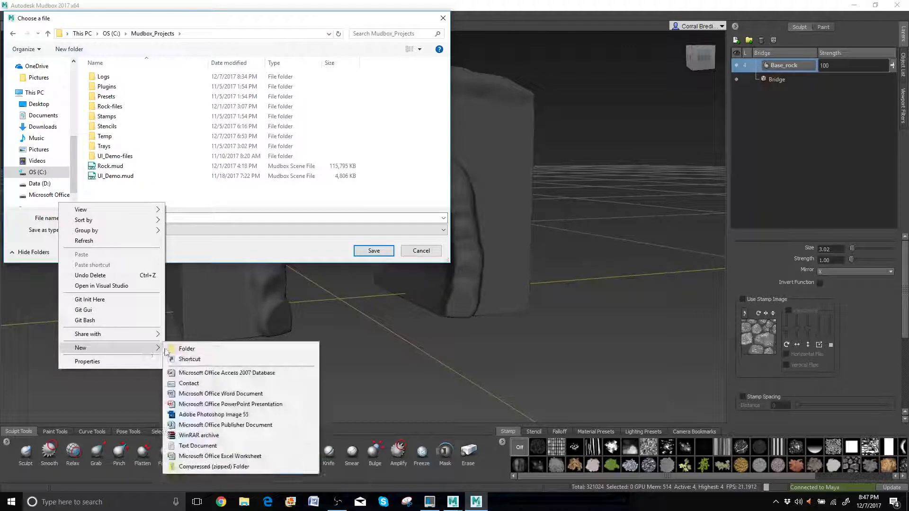
{"action": "left_click", "coordinate": [169, 348]}
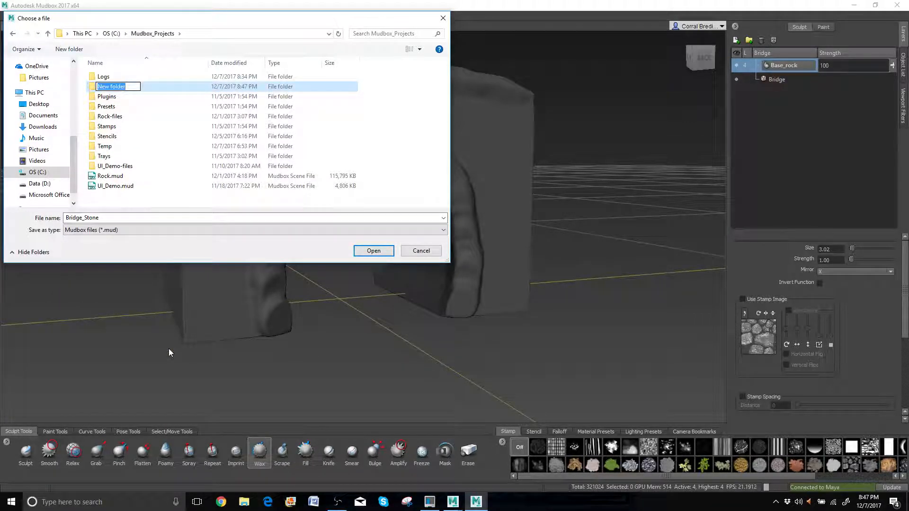
{"action": "type", "text": "Stone_Bridge"}
{"action": "key", "text": "Return"}
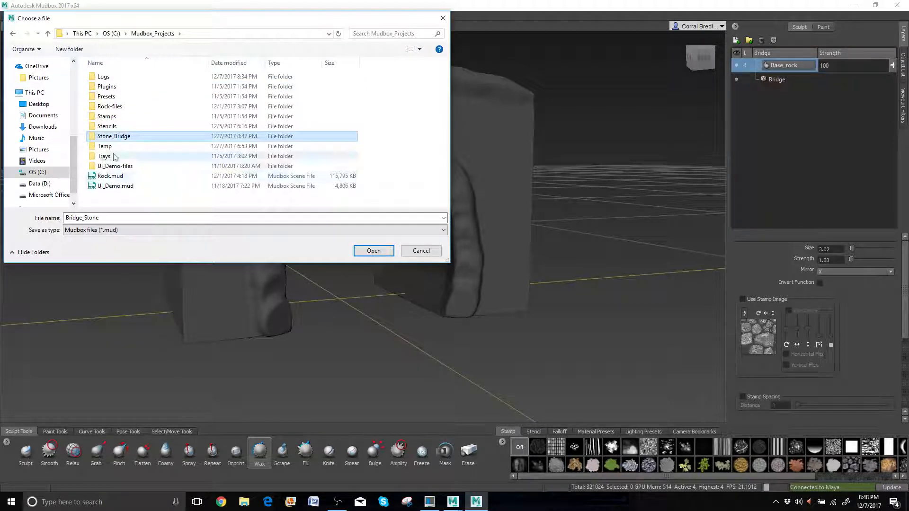
{"action": "double_click", "coordinate": [118, 137]}
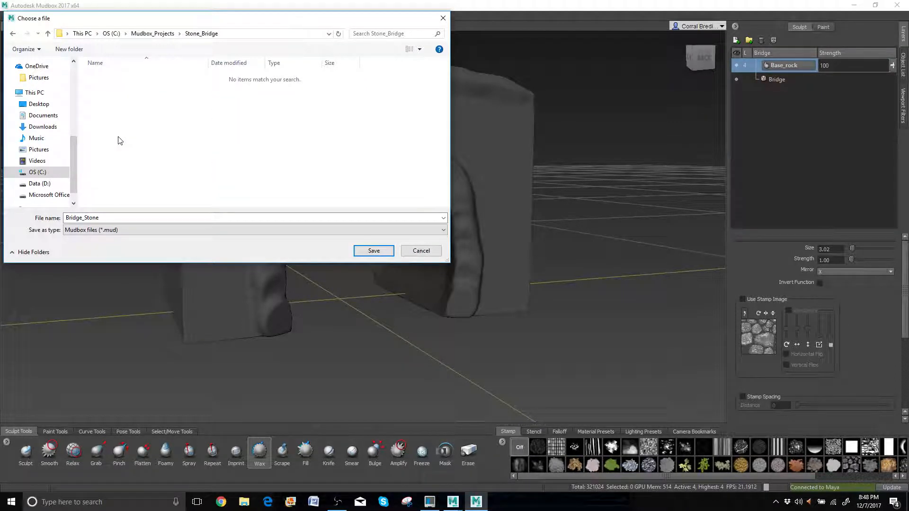
{"action": "left_click", "coordinate": [373, 251]}
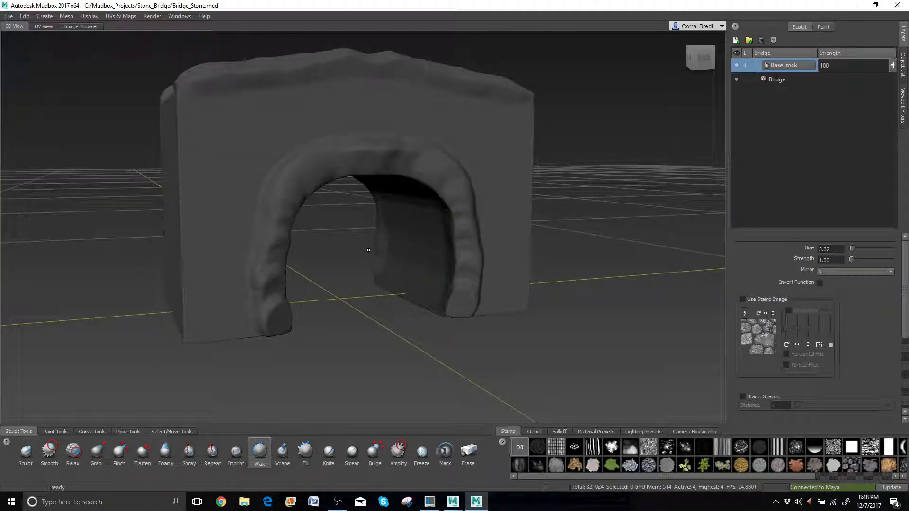